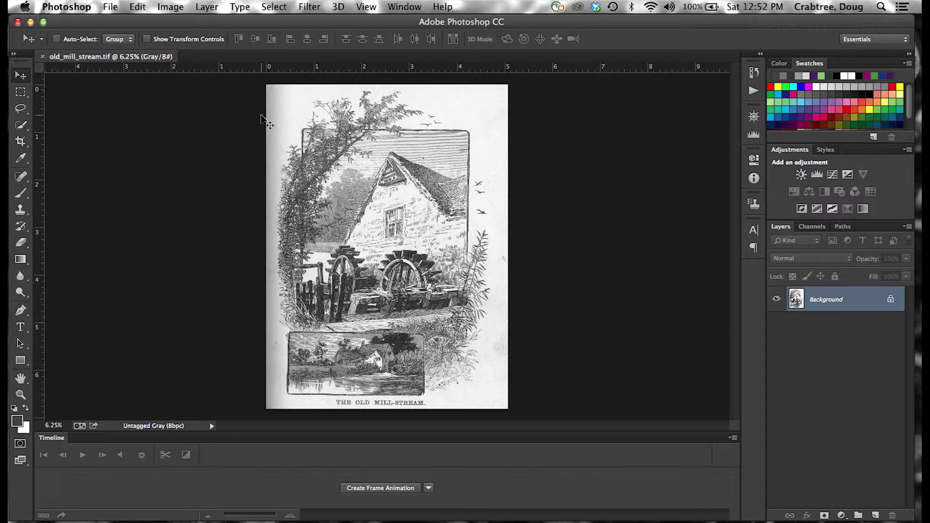
Examine the engraving's fine line work up close around the sky, branches and roof edge of the mill.
key(super+space)
drag(339, 193, 464, 362)
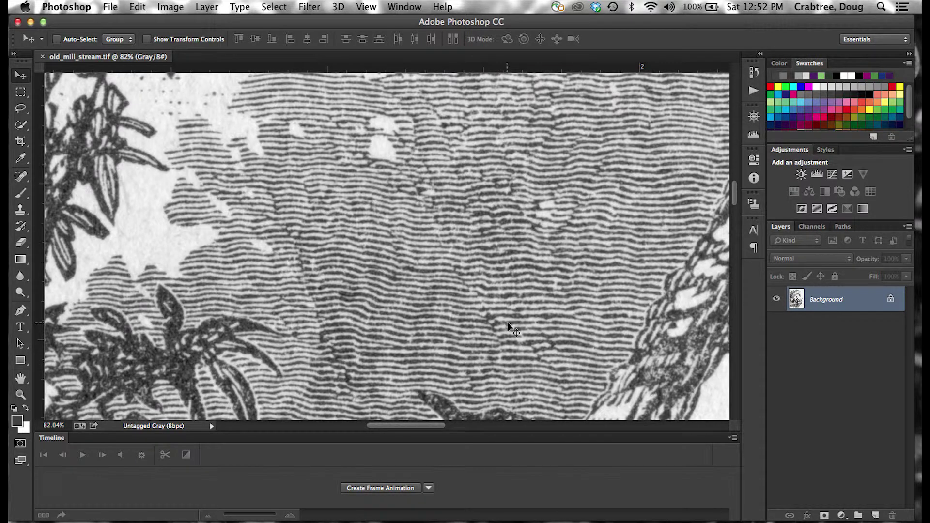
drag(509, 327, 544, 176)
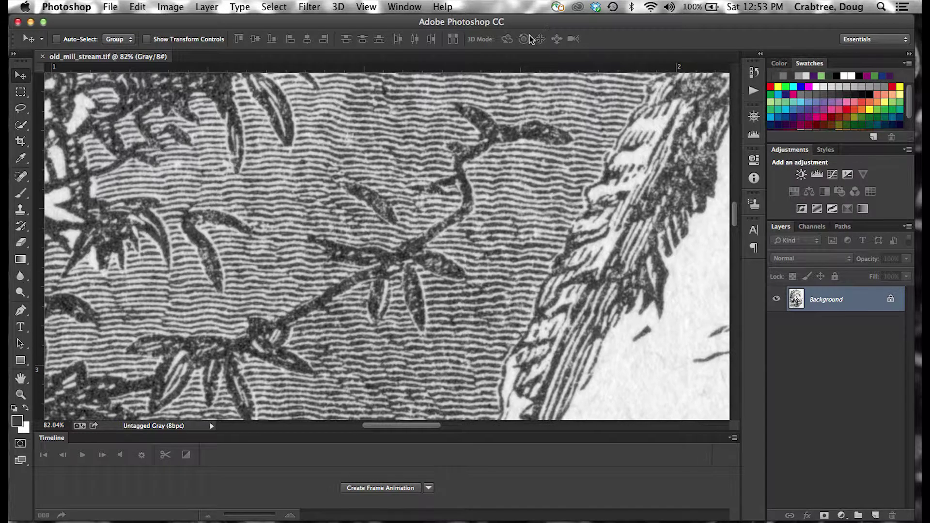
key(super+space)
key(super+space)
drag(384, 274, 441, 286)
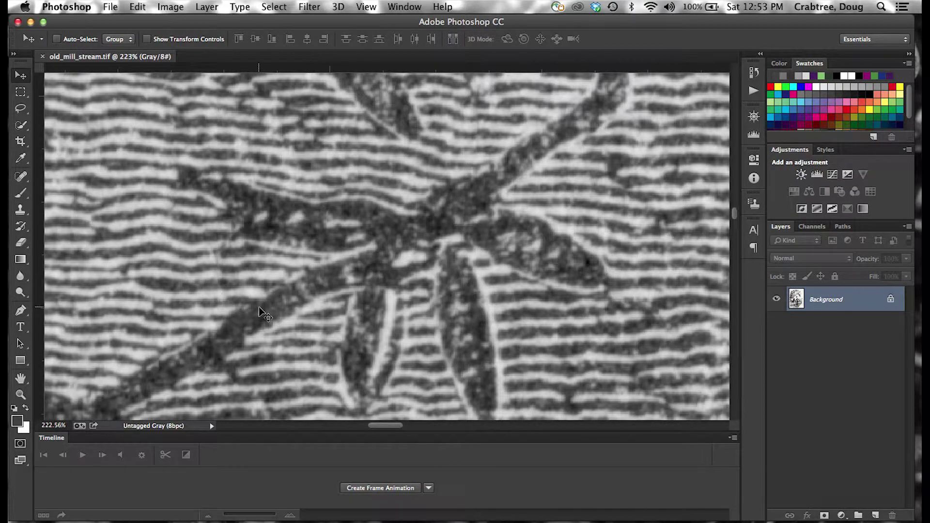
scroll(395, 173, up, 5)
scroll(395, 171, up, 5)
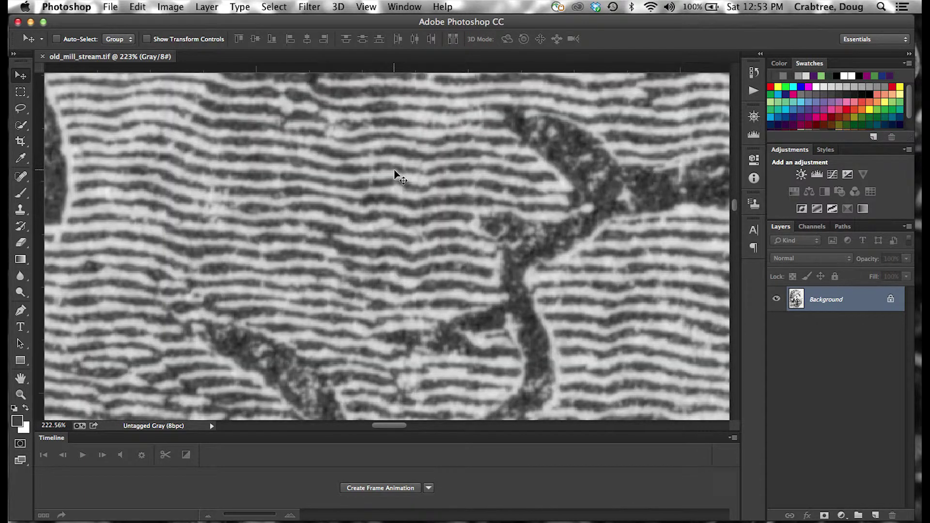
scroll(395, 174, right, 3)
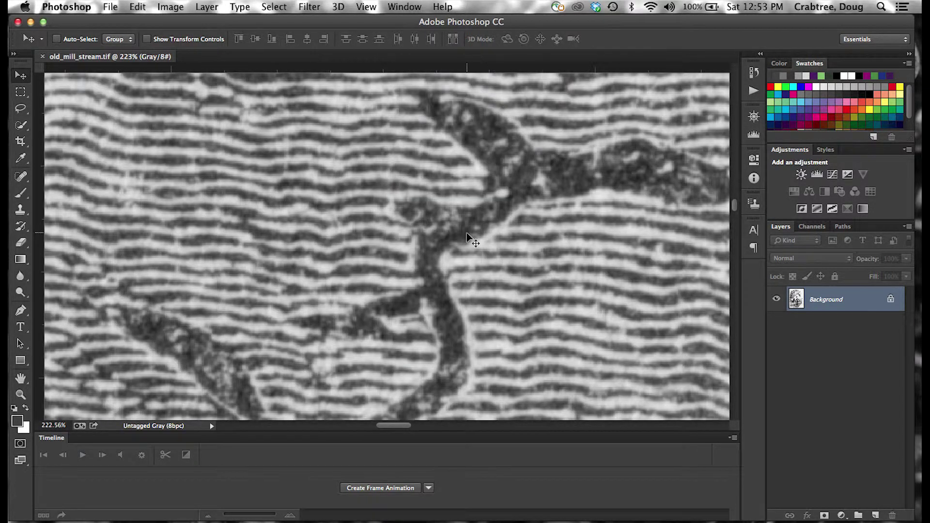
scroll(506, 176, right, 5)
scroll(506, 176, up, 3)
scroll(505, 175, right, 10)
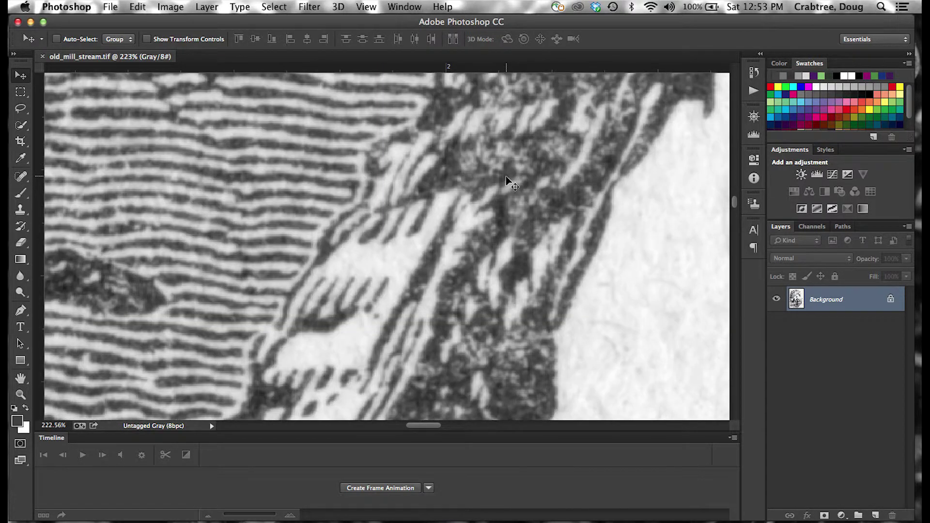
alt+super+click(429, 255)
alt+super+click(431, 260)
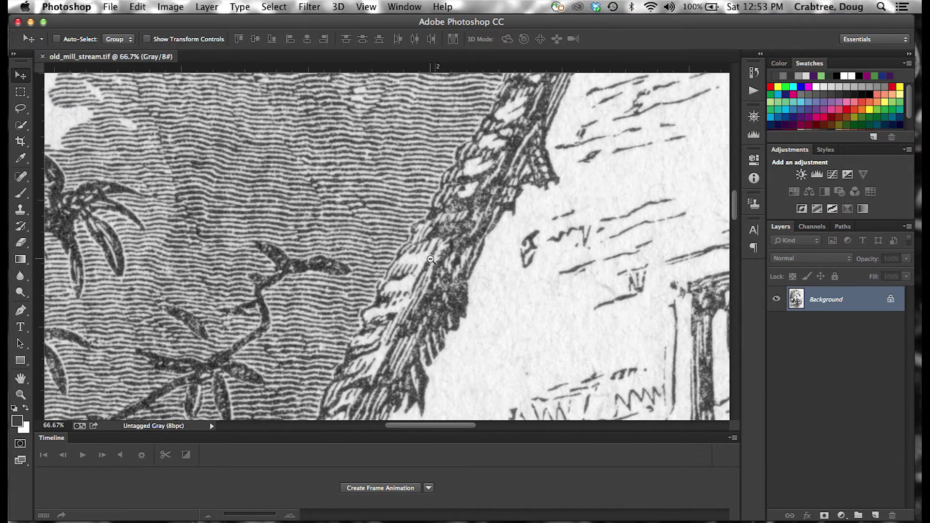
alt+super+click(431, 260)
scroll(379, 289, down, 5)
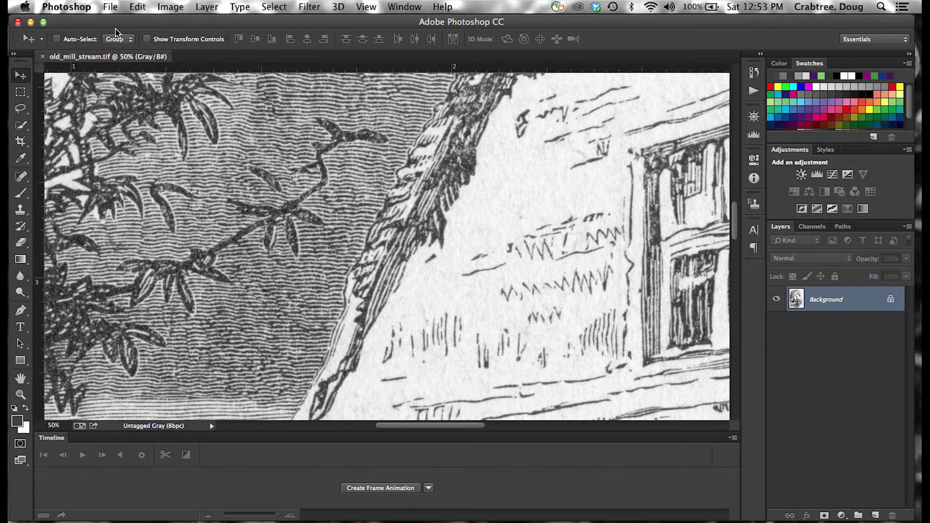
Duplicate the image as a separate document named "old_mill_stream copy".
click(169, 7)
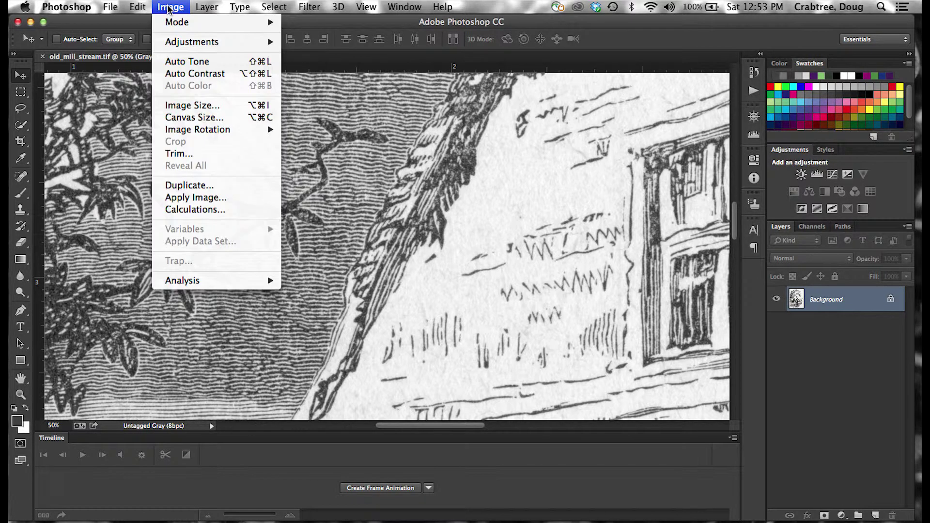
click(183, 186)
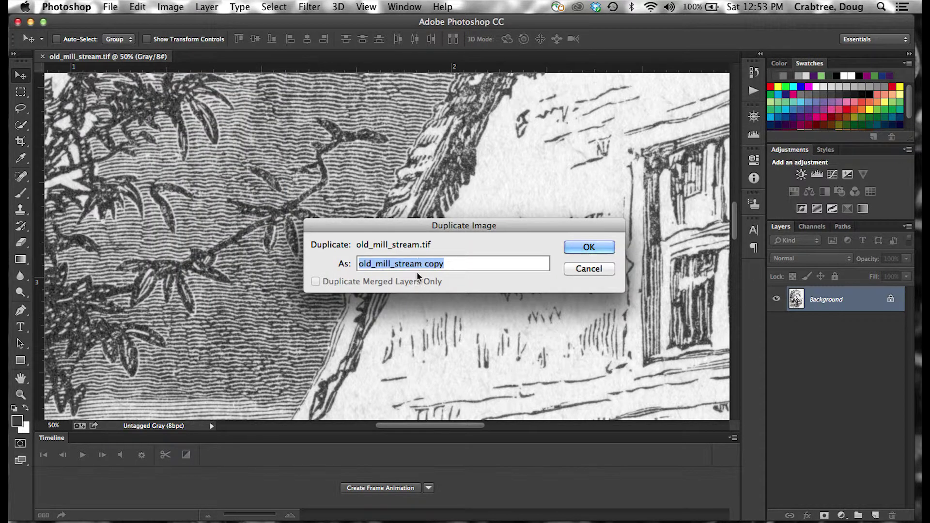
click(587, 248)
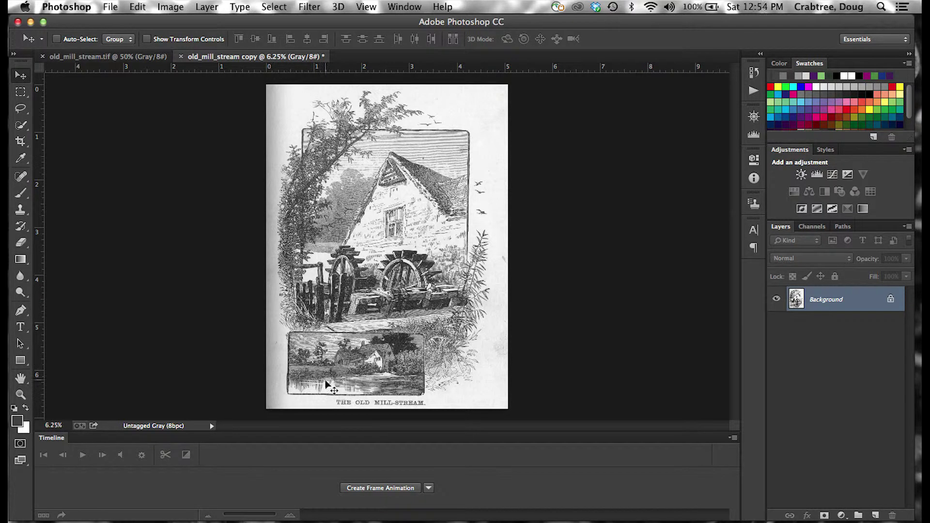
Check the caption and the top edge of the small framed scene for tilt with a temporary horizontal guide.
key(super+space)
mouse_move(373, 401)
mouse_down()
mouse_move(383, 411)
mouse_move(374, 408)
mouse_up()
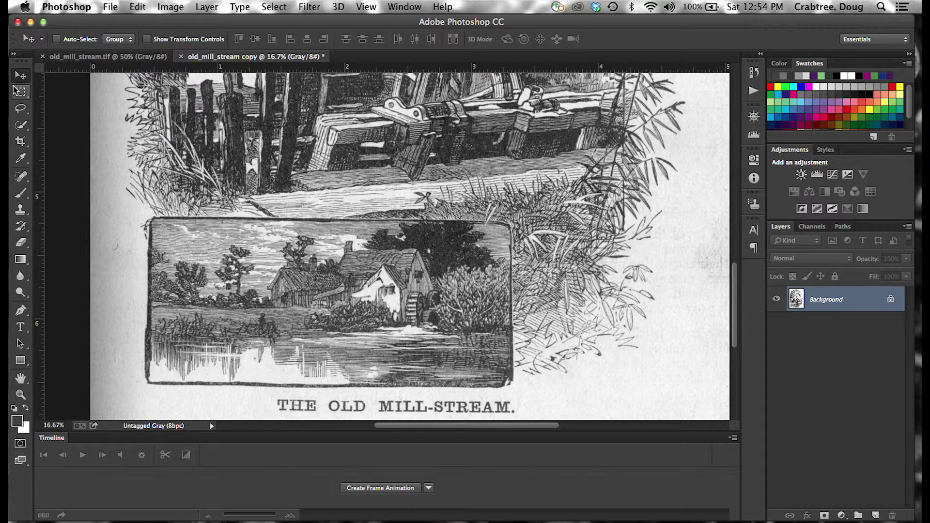
drag(417, 67, 469, 414)
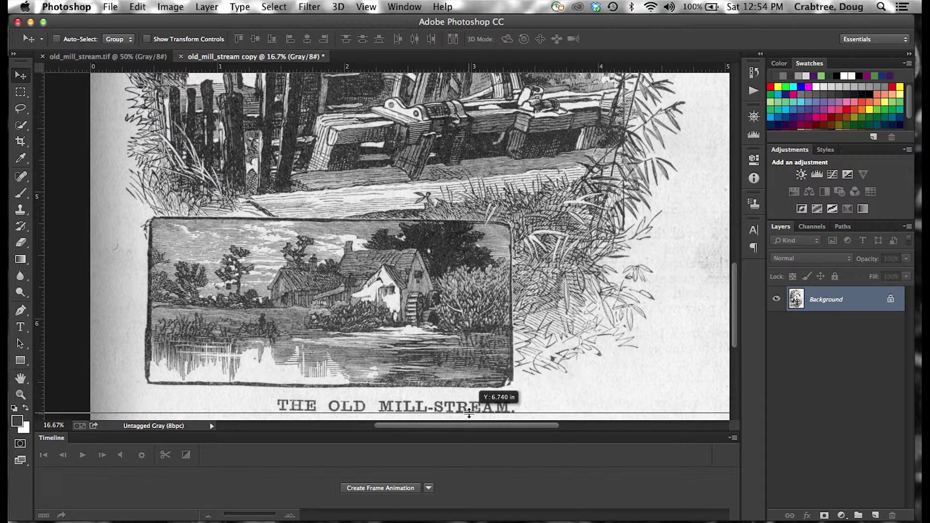
drag(469, 413, 437, 227)
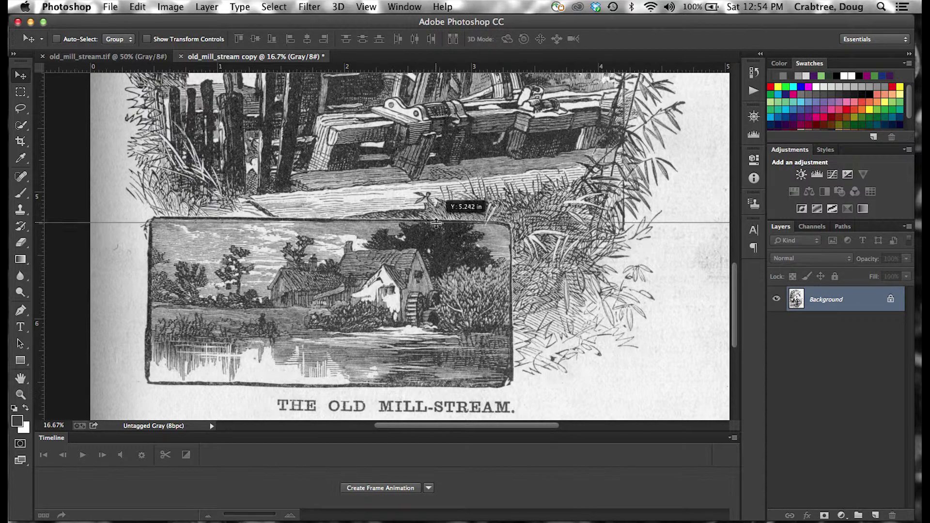
drag(437, 228, 407, 52)
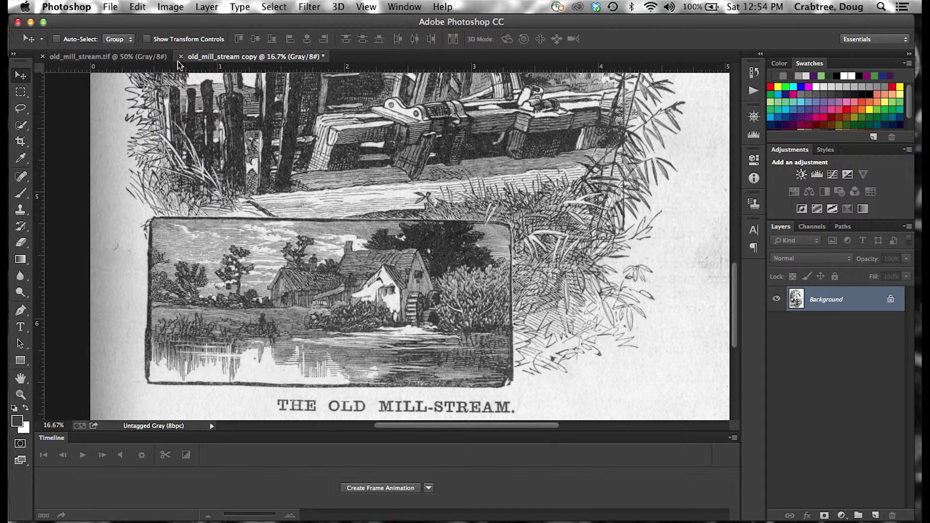
Draw a Ruler tool line along the baseline of the caption "THE OLD MILL-STREAM.", extending past its first letter.
click(20, 158)
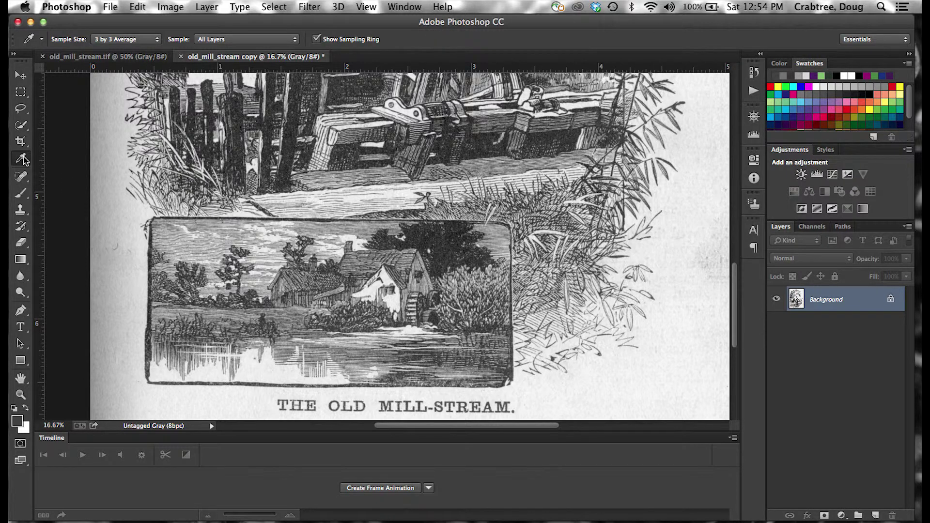
click(63, 192)
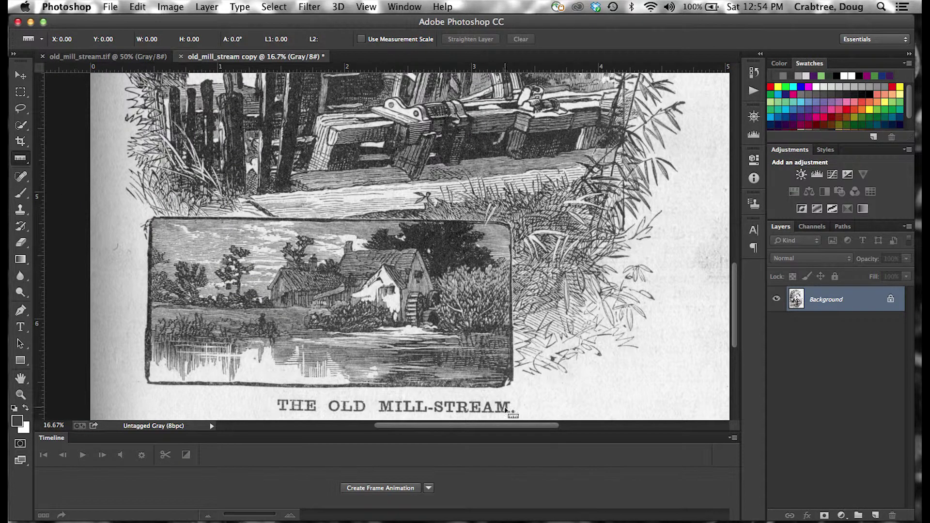
drag(512, 412, 236, 384)
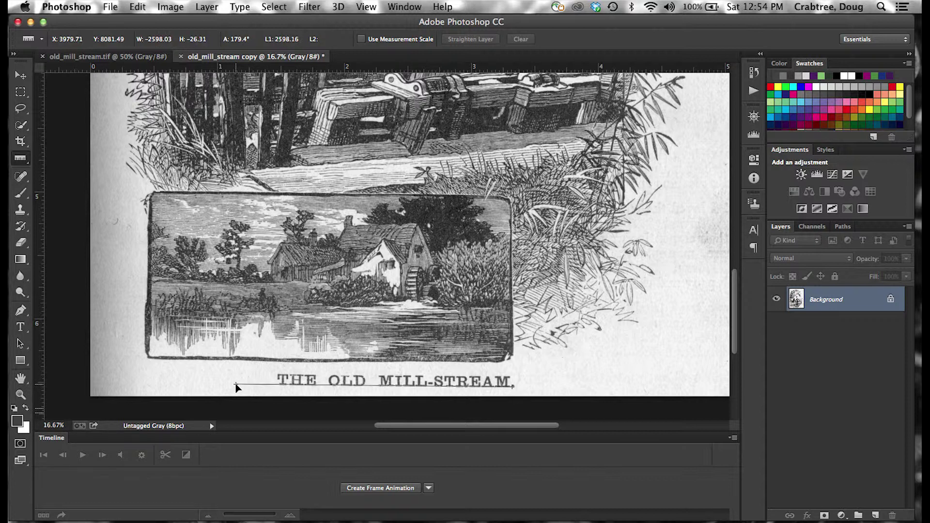
drag(236, 384, 234, 384)
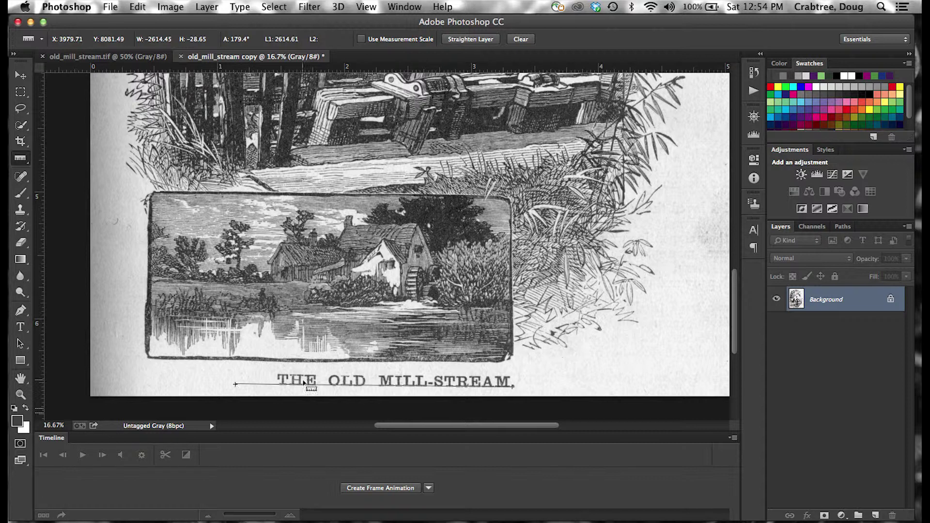
Straighten the scan by rotating the canvas by an arbitrary 0.63° counter-clockwise.
click(170, 7)
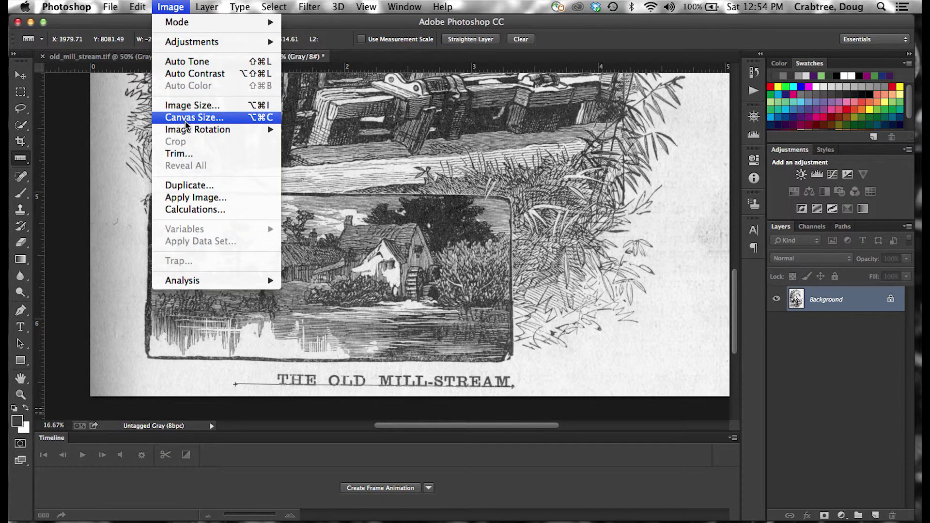
mouse_move(201, 130)
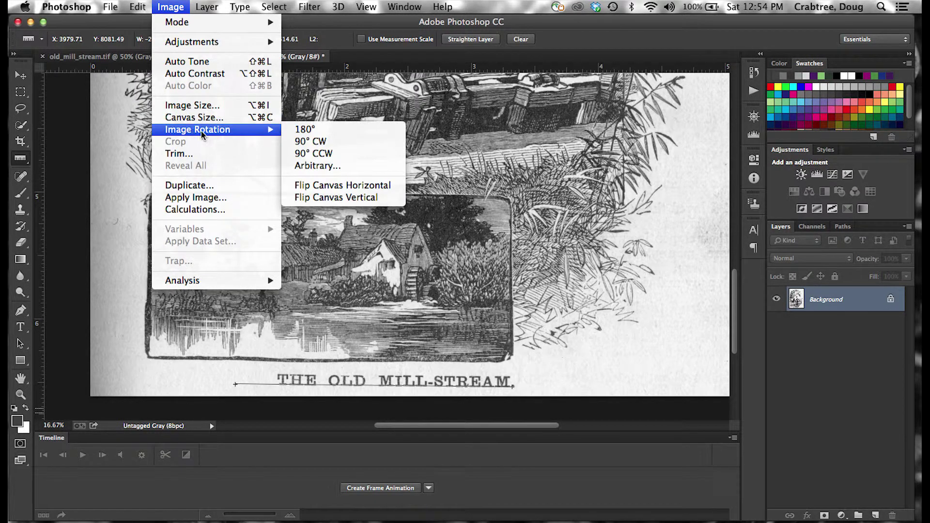
click(311, 165)
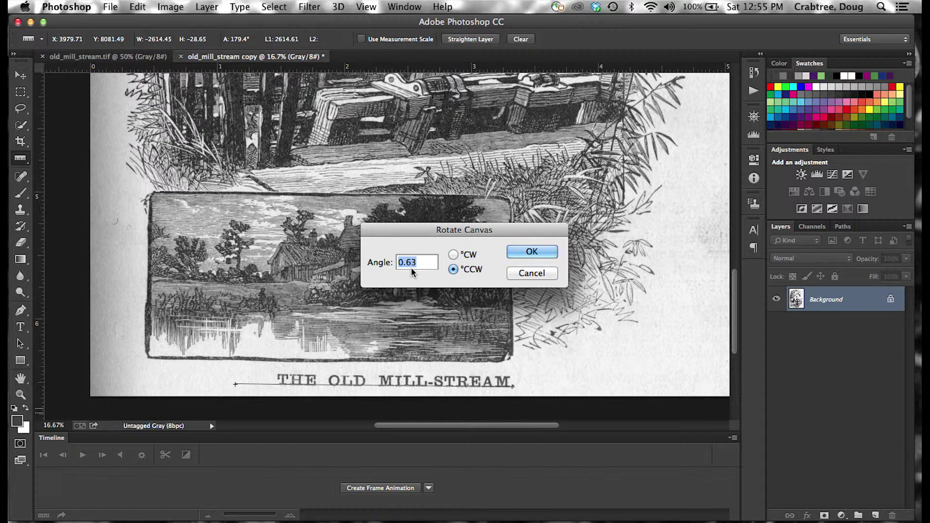
click(543, 250)
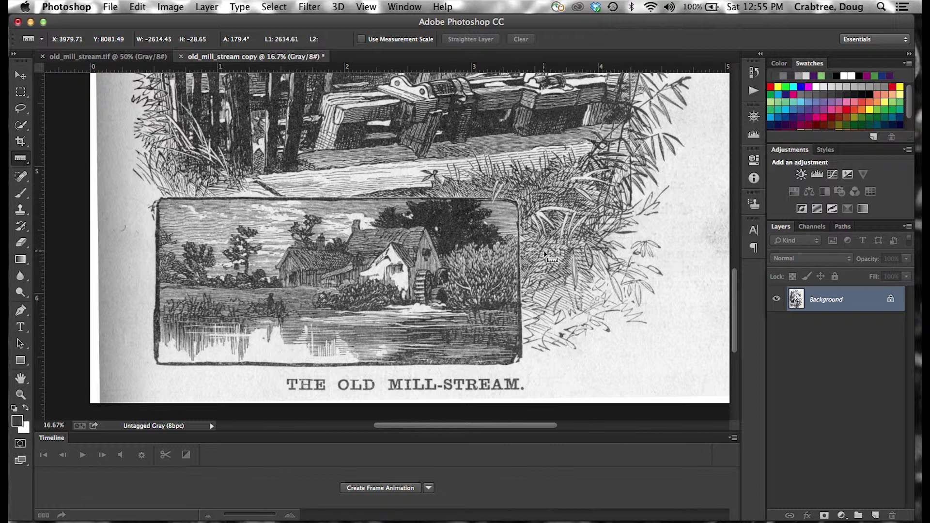
Convert the locked Background into a regular layer named "Layer 0" in Normal mode at 100% opacity.
key(super+0)
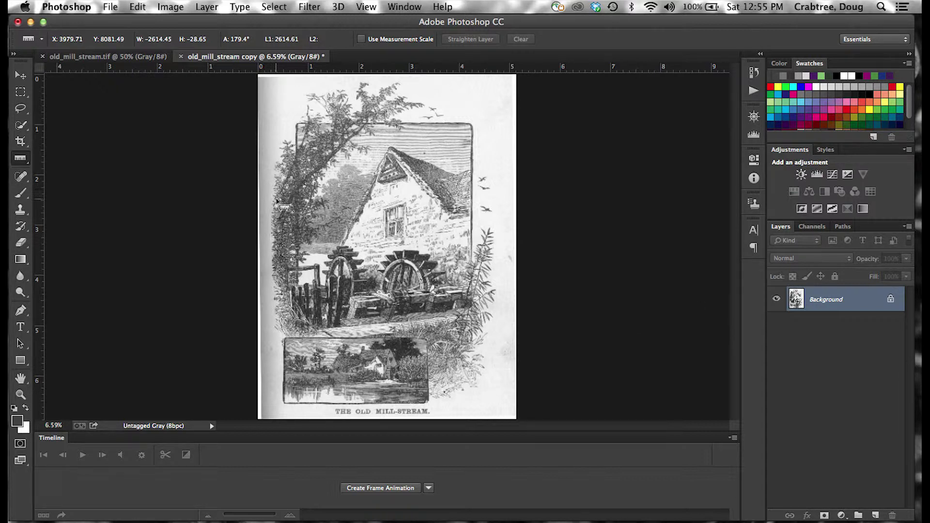
double_click(822, 300)
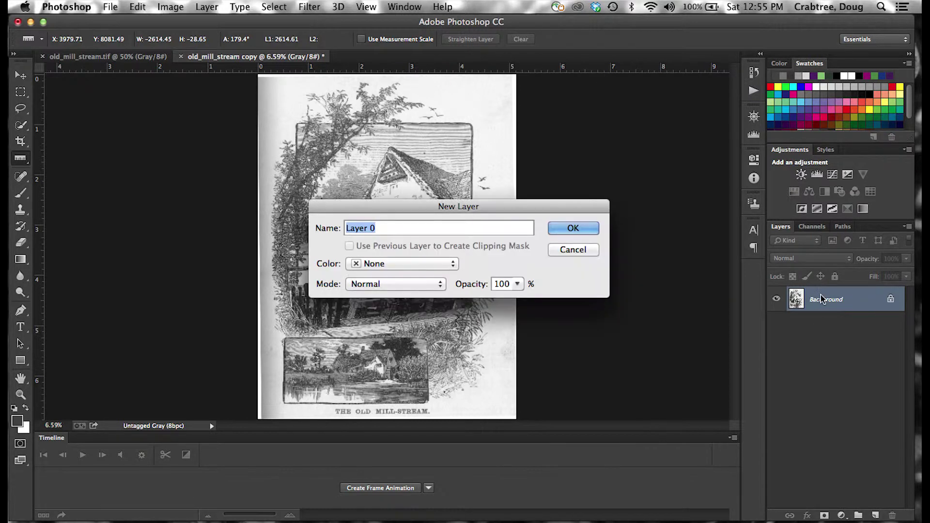
click(590, 229)
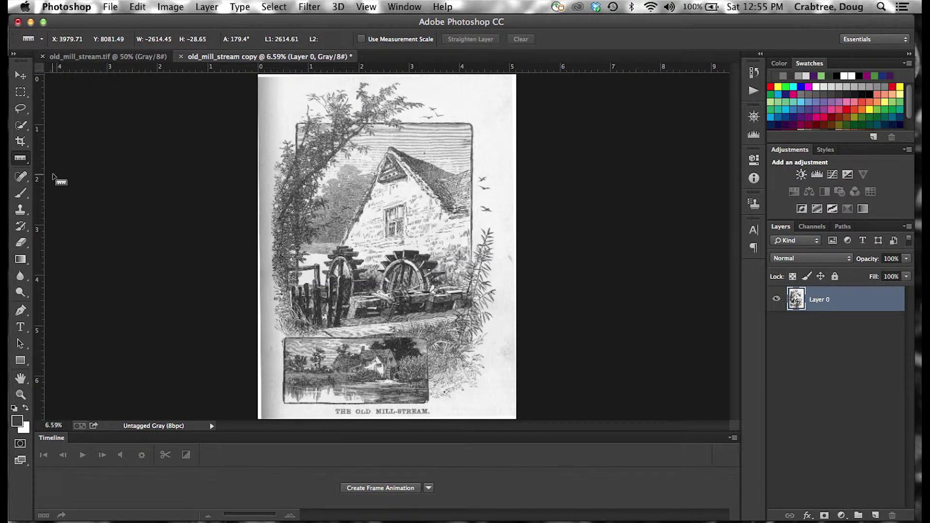
Select a narrow full-height strip over the dark left edge of the page and add a layer mask from it.
click(20, 92)
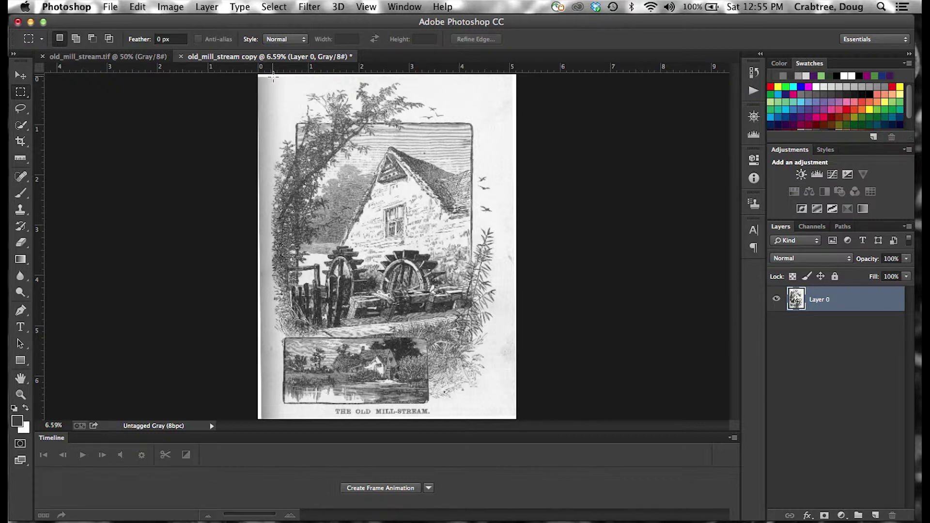
drag(258, 75, 270, 426)
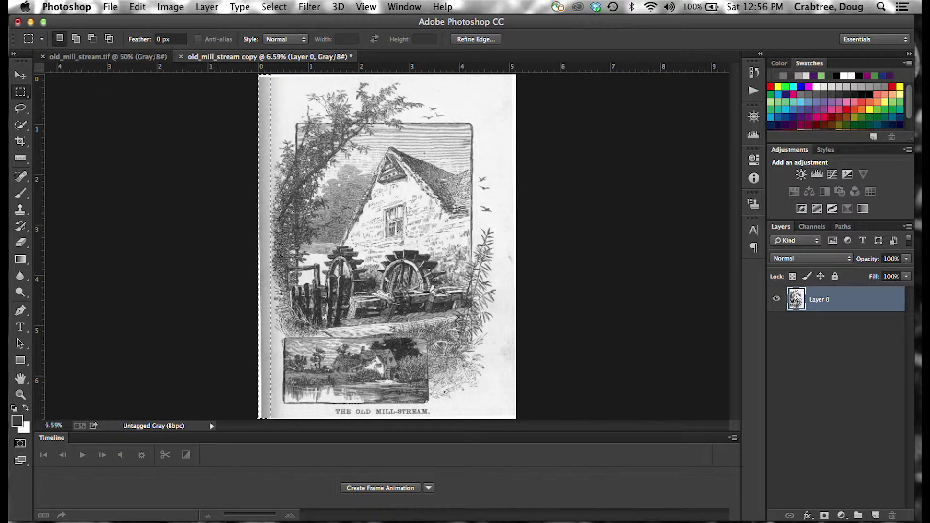
click(825, 515)
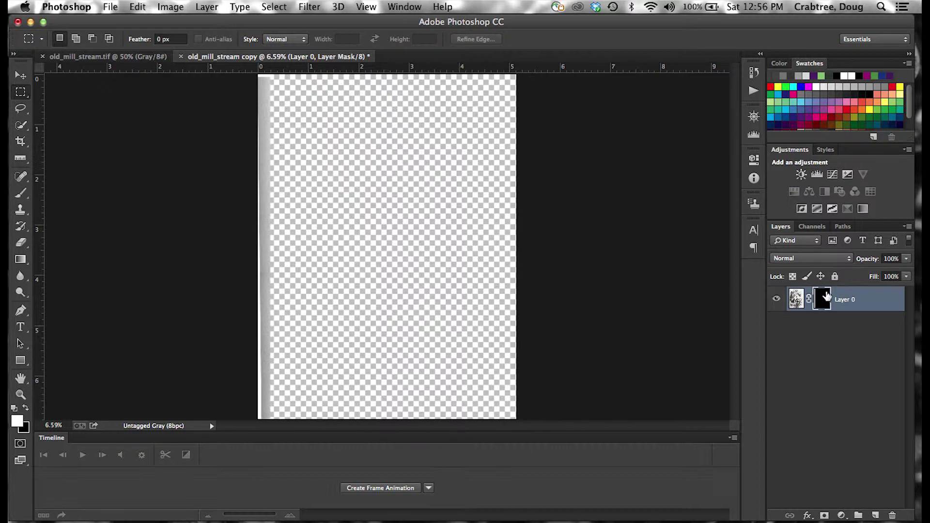
Invert the layer mask so that it hides the left edge strip instead of the illustration.
click(174, 10)
mouse_move(183, 42)
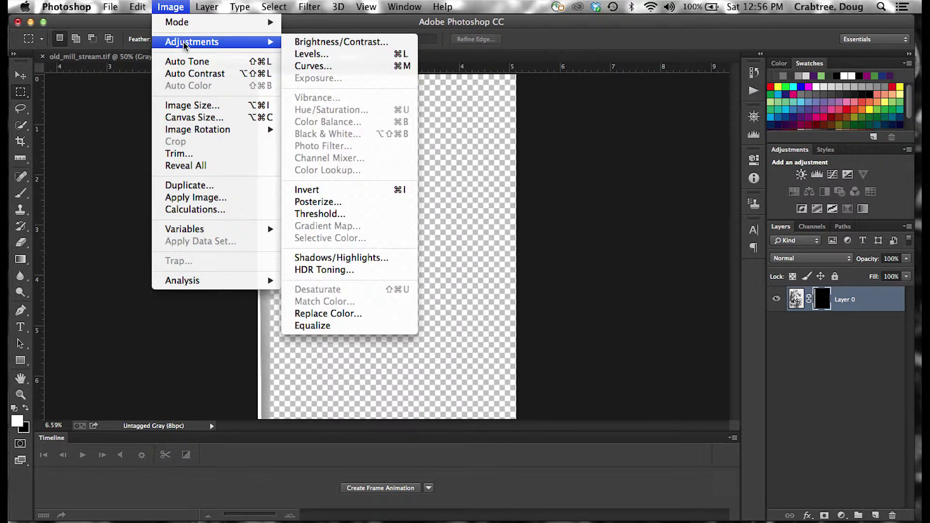
click(311, 190)
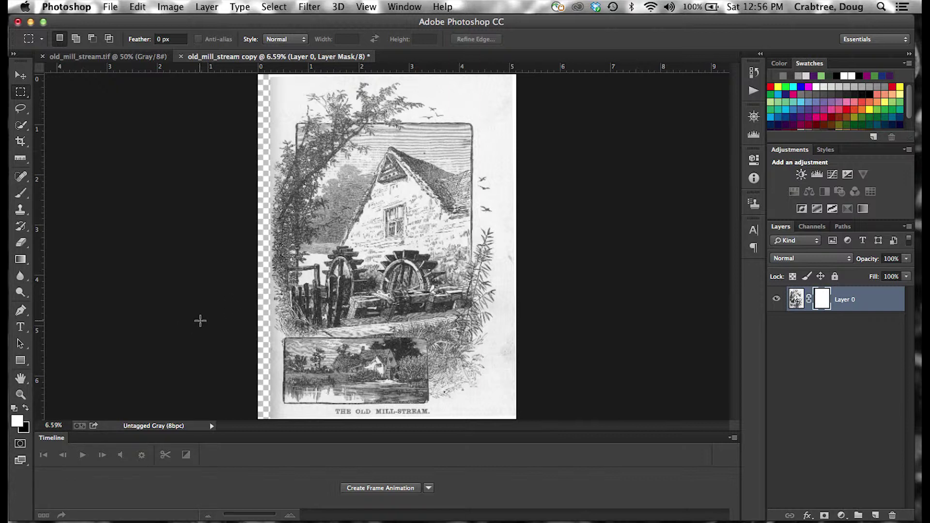
Set up the Brush tool for painting on the mask with 91% hardness and black as the foreground colour.
click(21, 193)
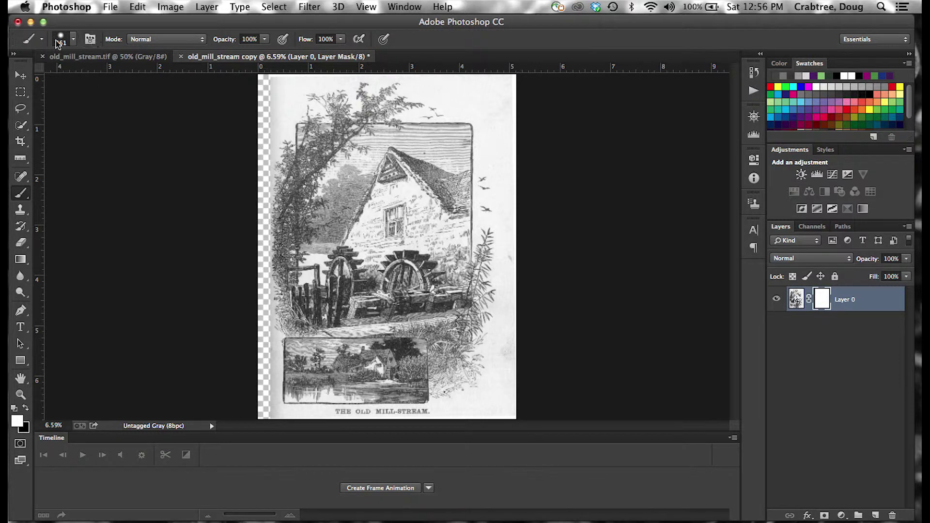
click(73, 39)
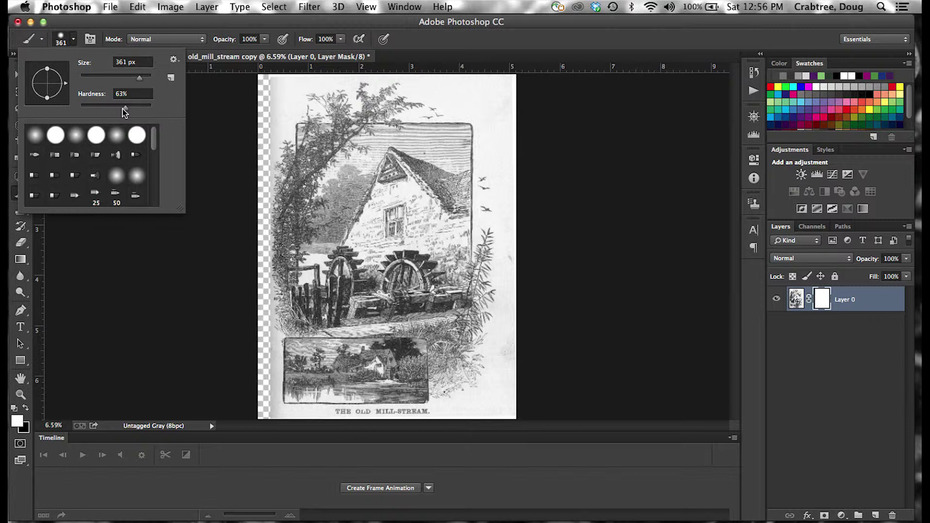
drag(126, 109, 144, 108)
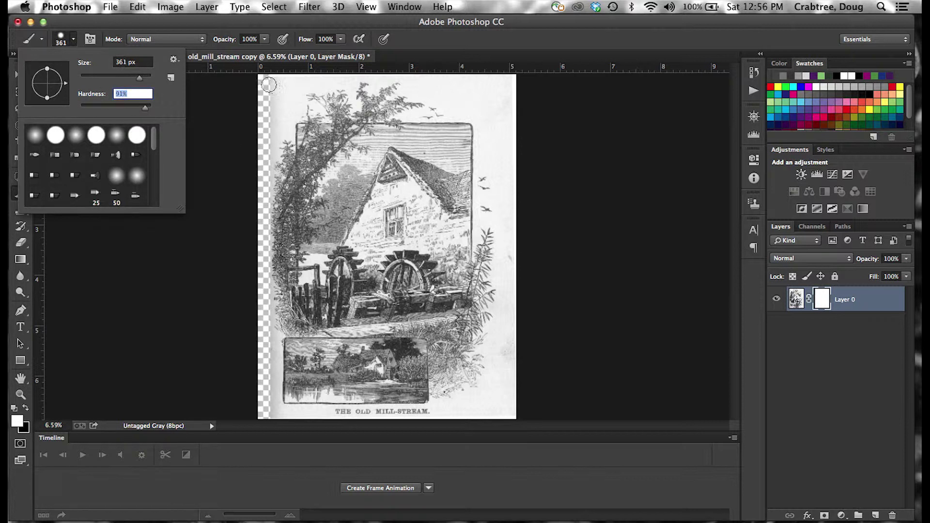
click(27, 407)
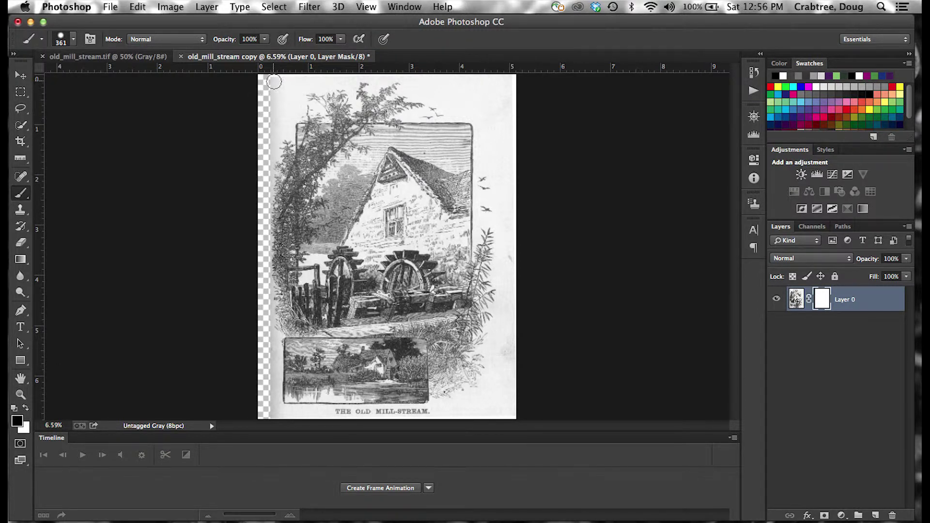
Paint black on the layer mask around the engraving's outer edges and page corners to hide the surrounding paper background.
mouse_move(274, 86)
mouse_down()
mouse_move(292, 72)
mouse_move(279, 109)
mouse_move(284, 90)
mouse_move(313, 82)
mouse_move(266, 163)
mouse_up()
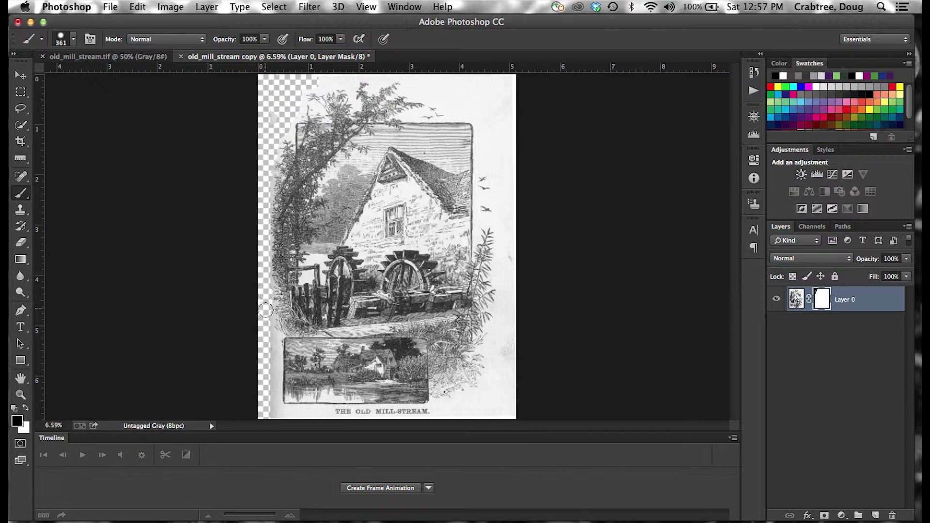
mouse_move(263, 326)
mouse_down()
mouse_move(271, 421)
mouse_move(276, 412)
mouse_move(324, 417)
mouse_up()
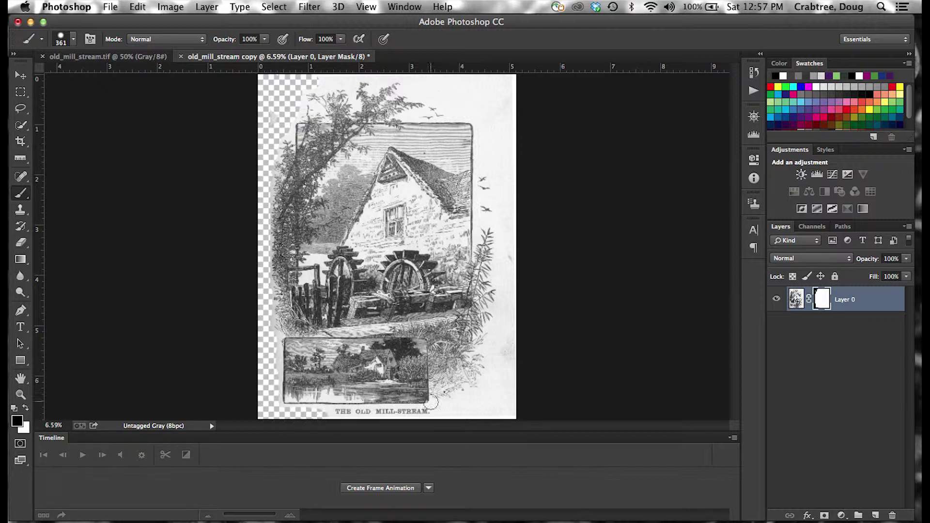
mouse_move(440, 412)
mouse_down()
mouse_move(504, 419)
mouse_move(510, 391)
mouse_move(495, 399)
mouse_move(509, 360)
mouse_move(497, 383)
mouse_up()
mouse_move(507, 260)
mouse_down()
mouse_move(513, 291)
mouse_move(512, 102)
mouse_move(503, 82)
mouse_move(501, 91)
mouse_move(428, 85)
mouse_up()
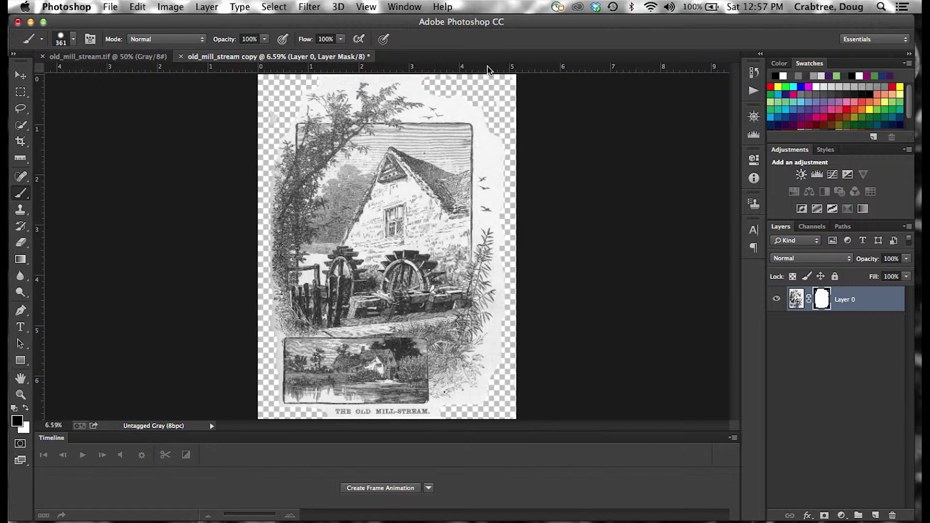
mouse_move(495, 129)
mouse_down()
mouse_move(508, 178)
mouse_move(492, 89)
mouse_up()
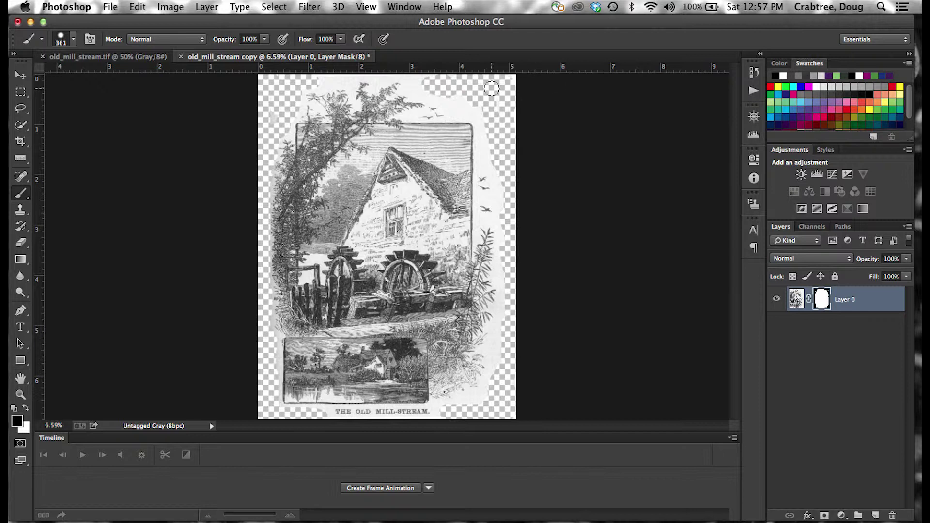
Add a Levels adjustment layer above the engraving with the black input at 90 and the white input at 237.
key(super+space)
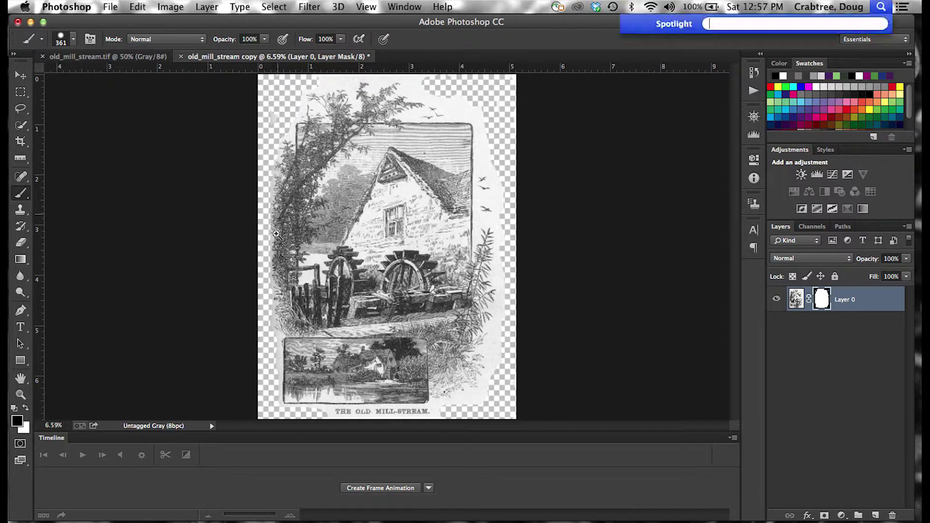
click(338, 221)
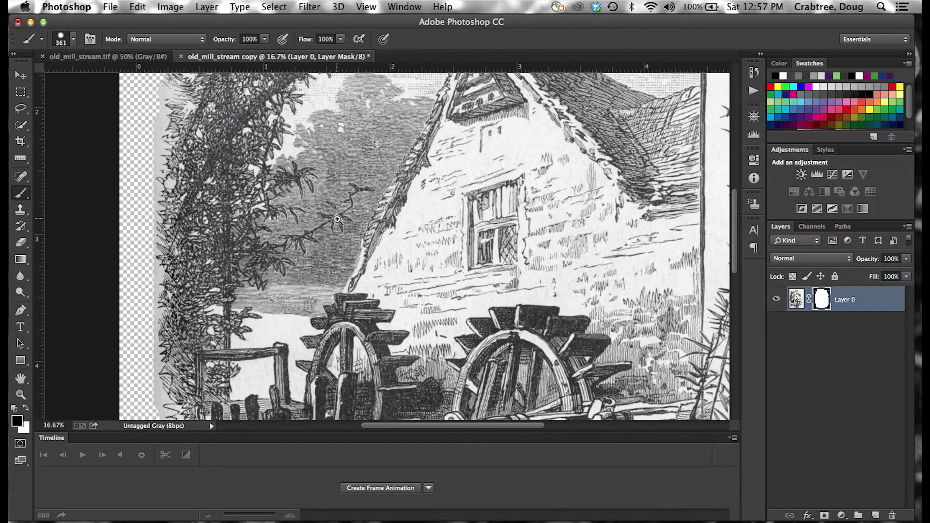
click(338, 221)
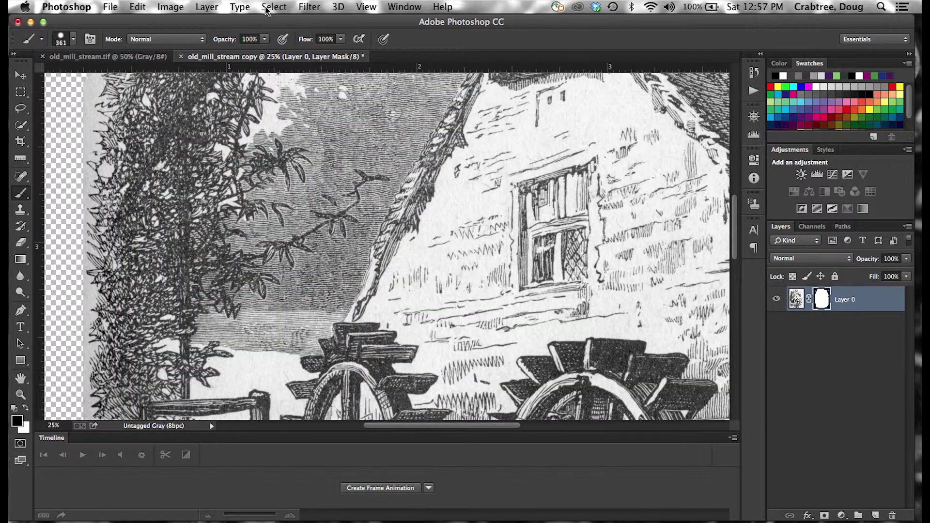
click(841, 516)
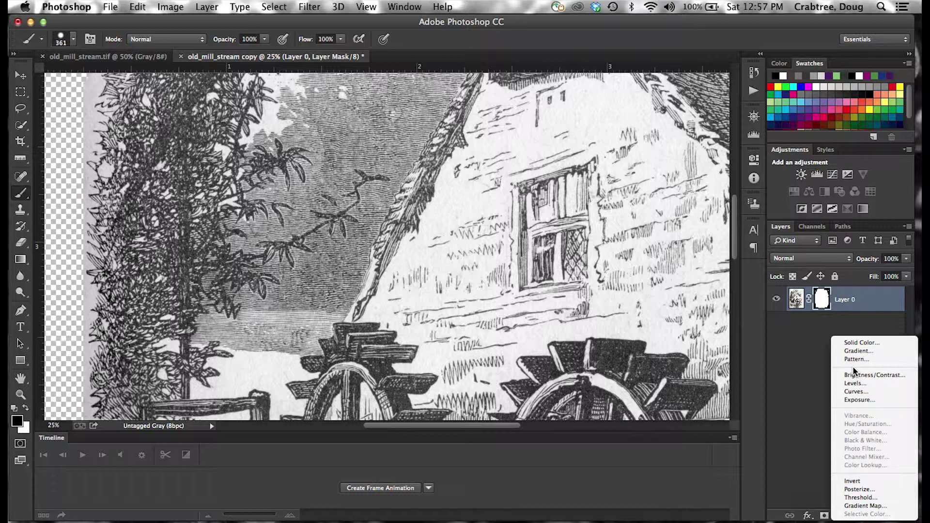
click(850, 384)
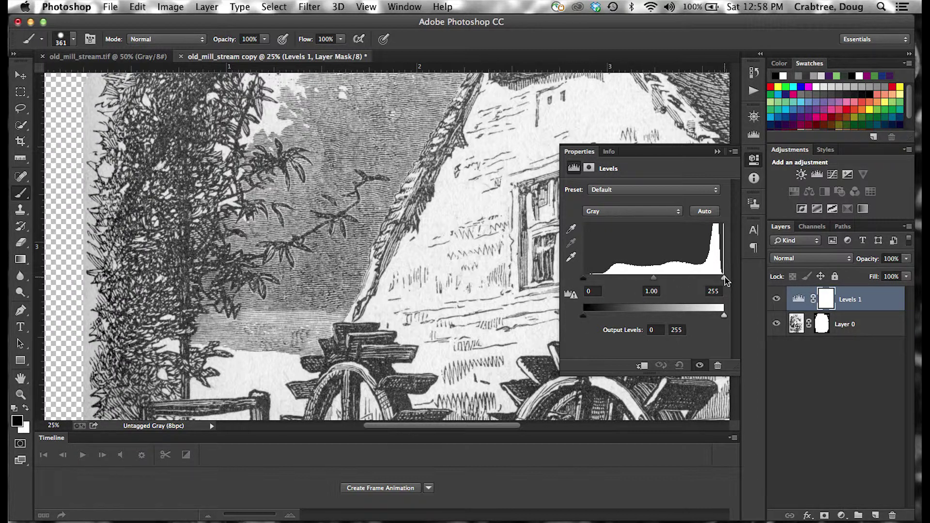
mouse_move(724, 279)
mouse_down()
mouse_move(627, 281)
mouse_move(728, 280)
mouse_move(715, 279)
mouse_up()
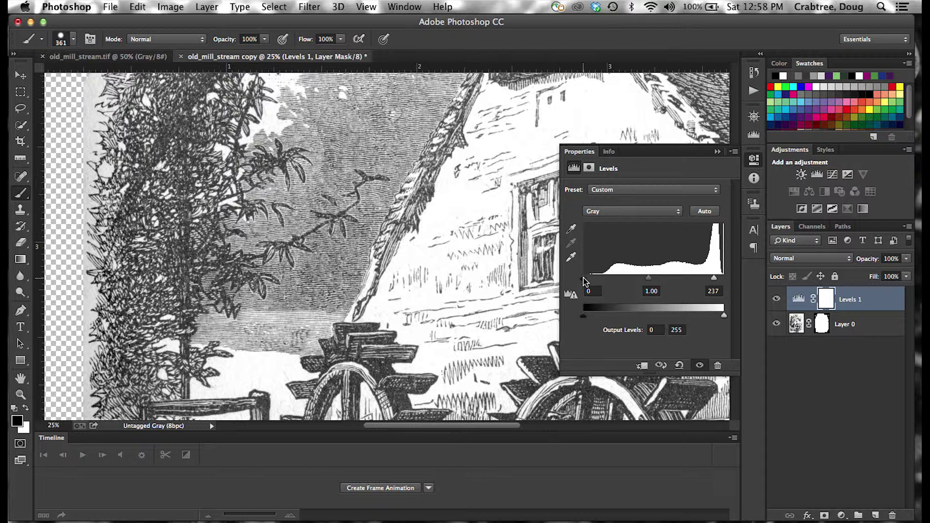
drag(584, 278, 628, 274)
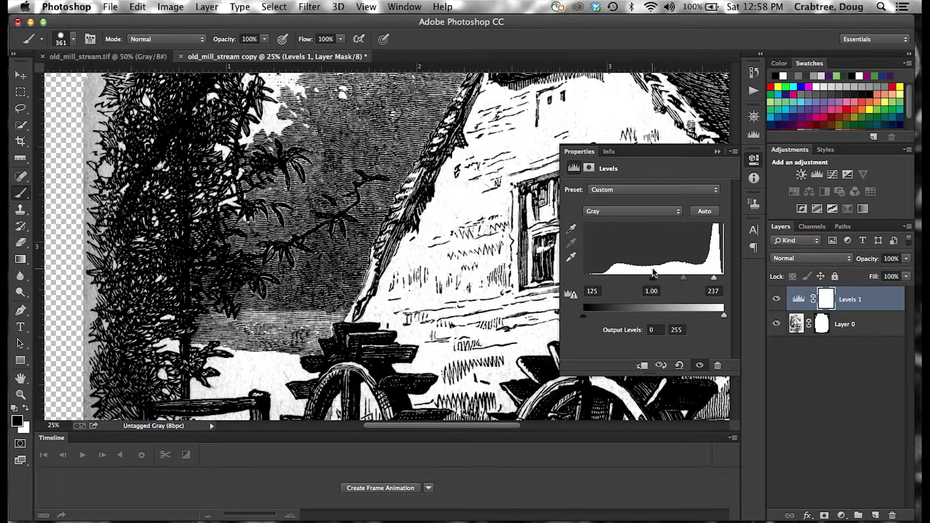
mouse_move(631, 276)
mouse_down()
mouse_move(615, 279)
mouse_move(675, 276)
mouse_move(632, 278)
mouse_up()
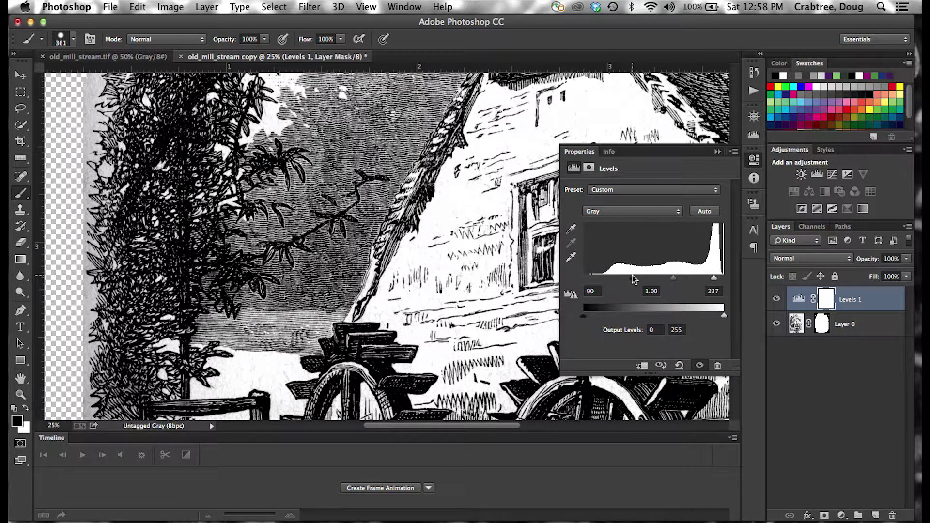
click(718, 151)
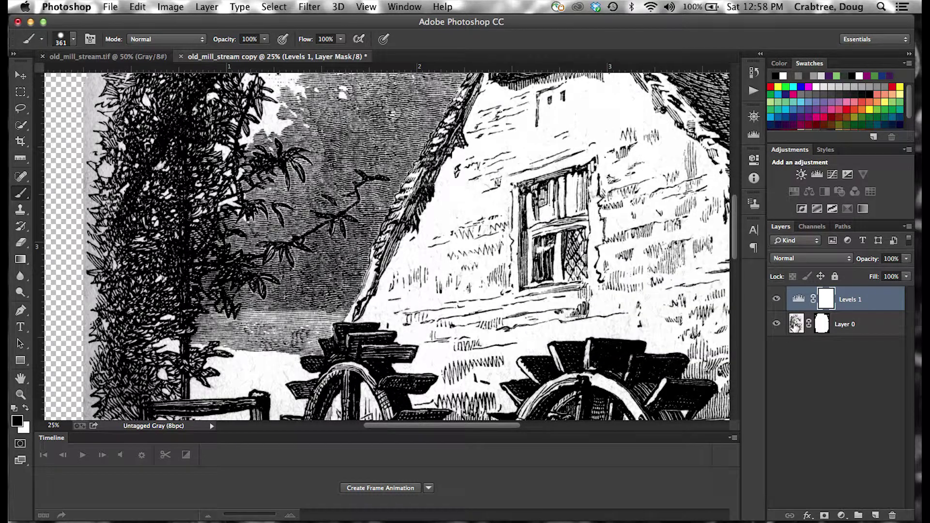
Compare the engraving with and without the Levels 1 adjustment, leaving that layer hidden.
click(777, 299)
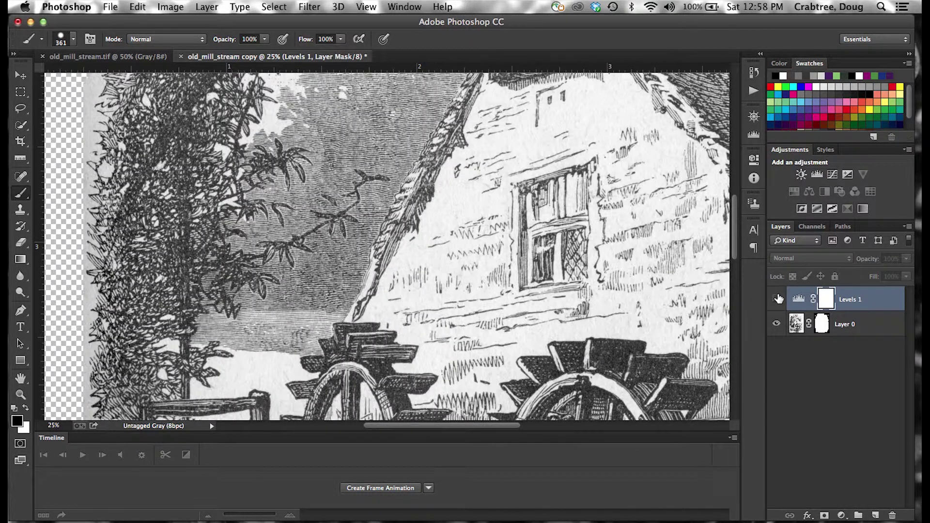
click(777, 299)
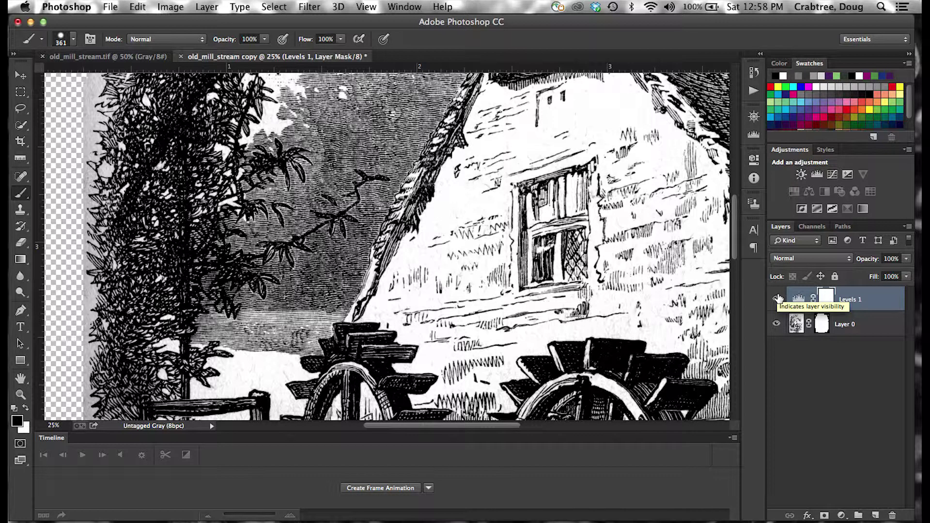
click(778, 299)
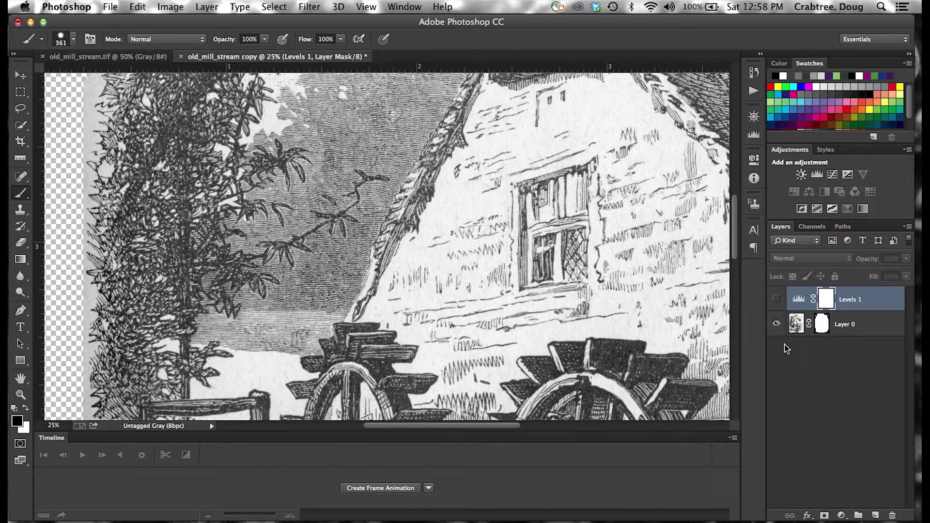
Add a Curves adjustment layer and pull its white and black endpoints inward to whiten the paper and darken the ink.
click(842, 515)
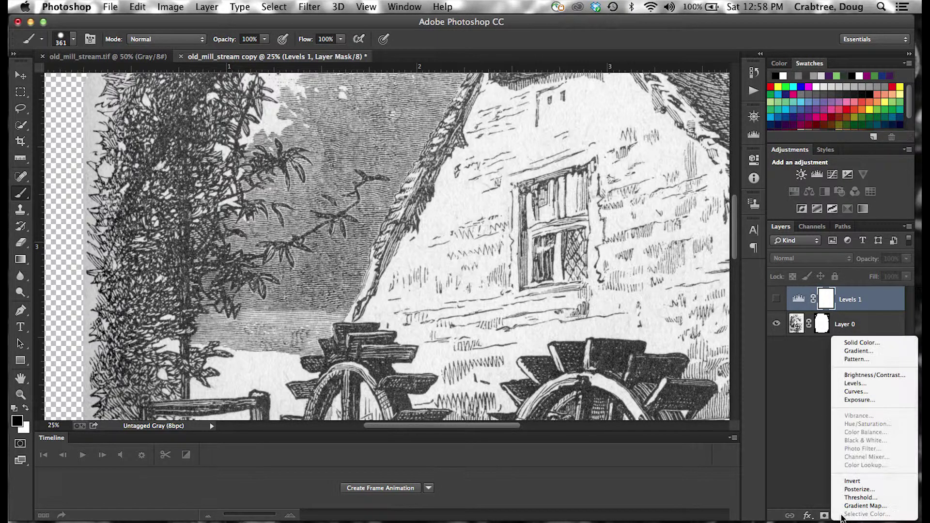
click(850, 392)
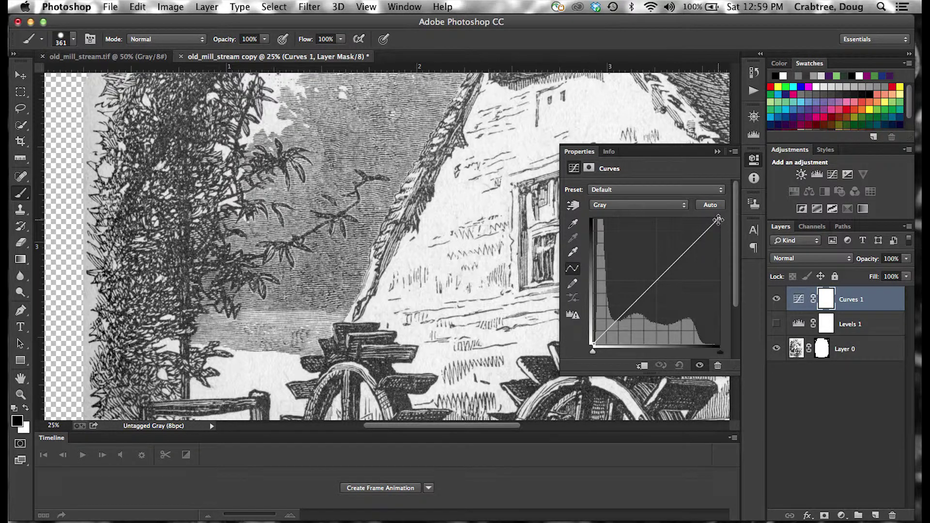
drag(719, 219, 691, 212)
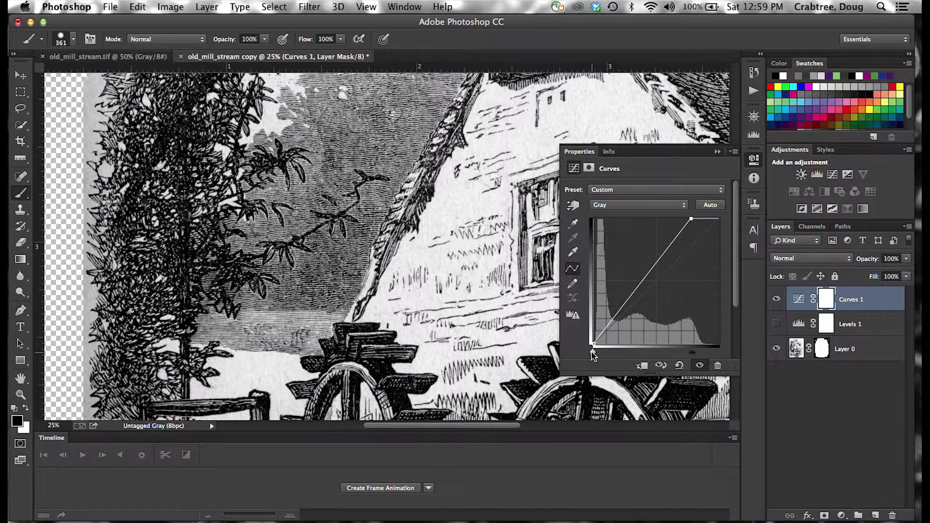
drag(592, 342, 603, 369)
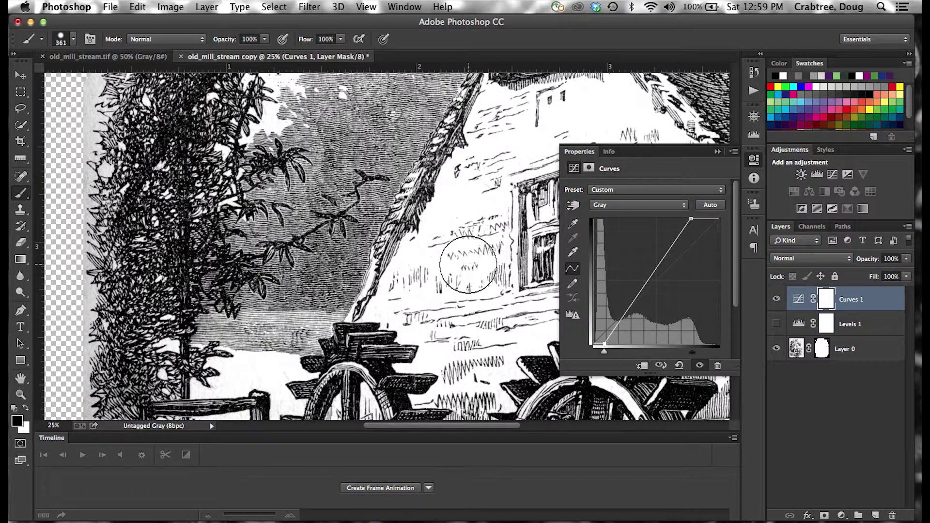
Shape the curve into an S by raising a point in the highlights and lowering one in the shadows, checking the linework at 200%.
key(super+space)
super+click(412, 330)
super+click(413, 339)
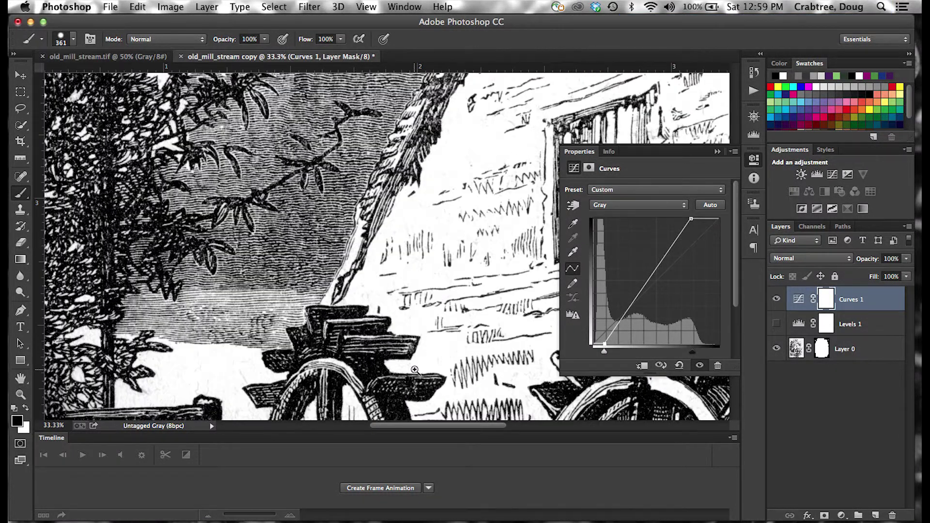
super+click(415, 371)
drag(415, 369, 94, 163)
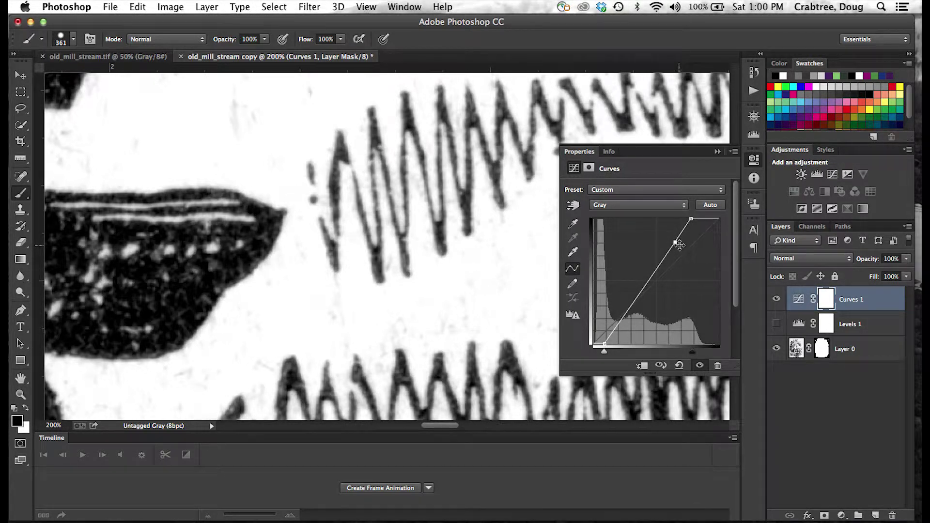
mouse_move(675, 245)
mouse_down()
mouse_move(674, 226)
mouse_move(671, 234)
mouse_up()
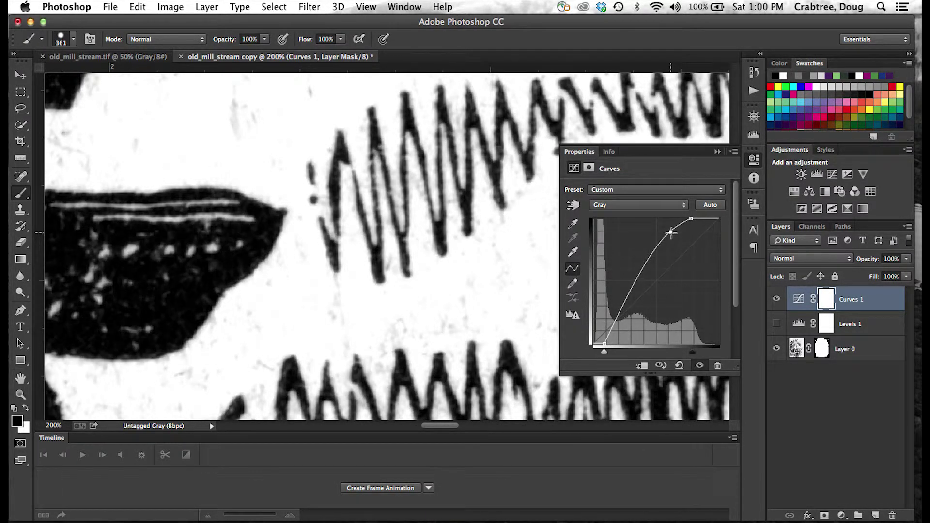
click(615, 324)
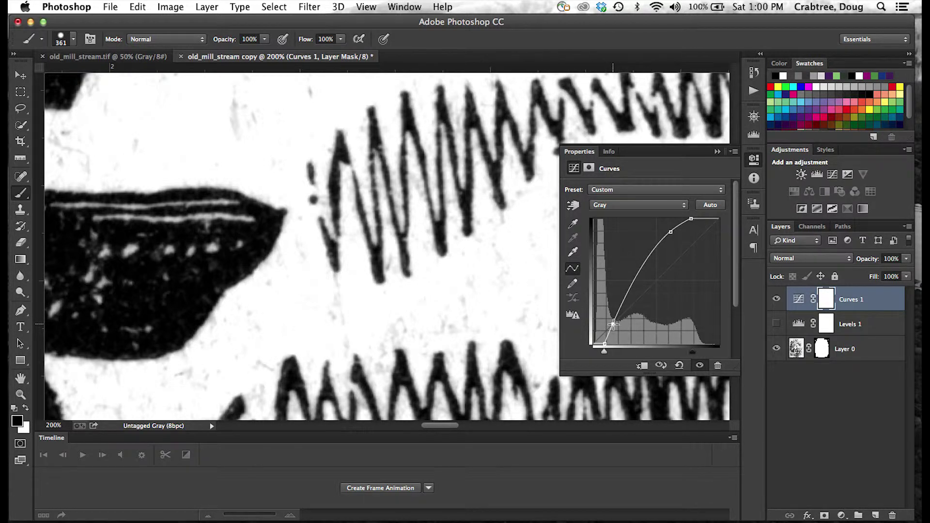
drag(616, 323, 620, 331)
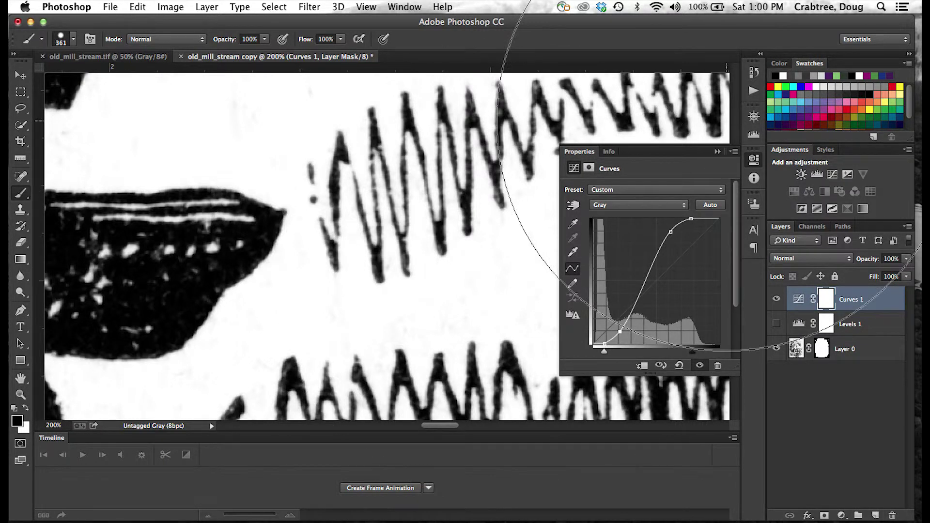
Examine the wall linework, window and sky hatching at 200% to judge how the Curves adjustment affects paper texture and ink lines.
click(21, 75)
scroll(309, 232, up, 10)
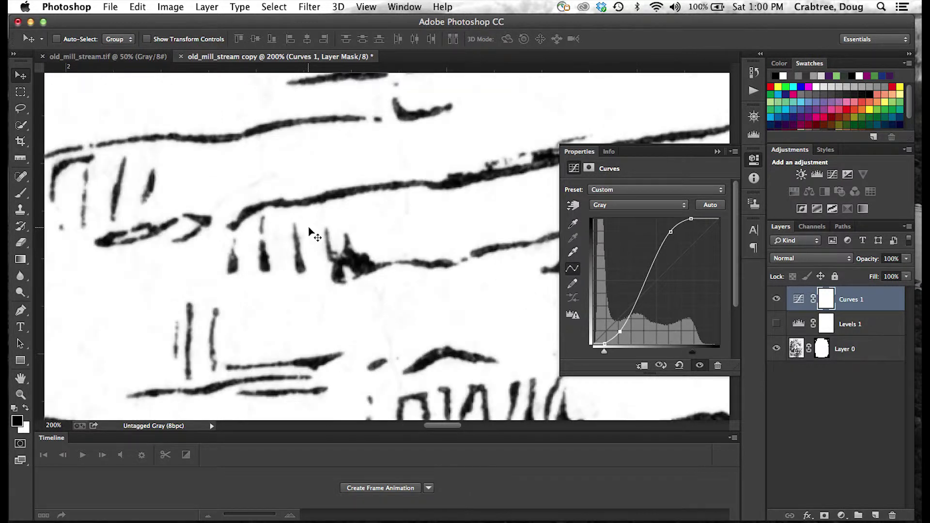
scroll(309, 232, right, 10)
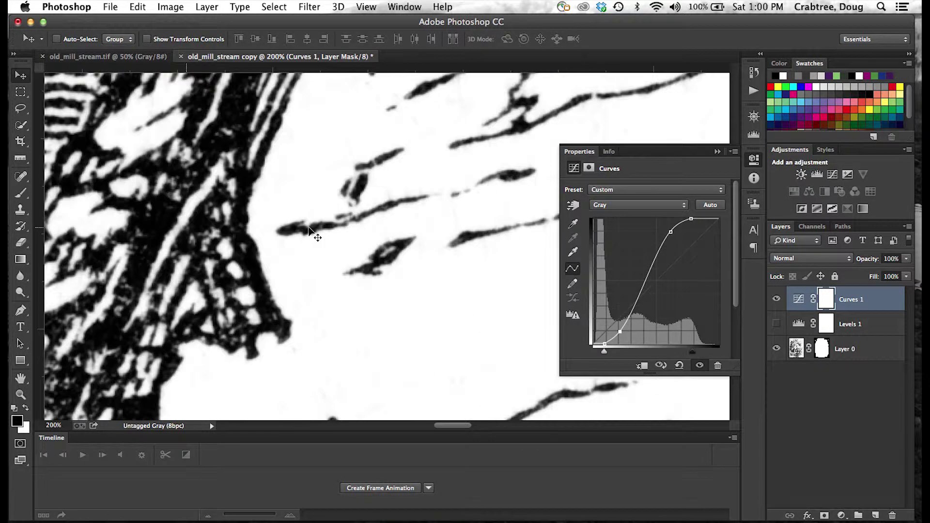
scroll(309, 232, left, 5)
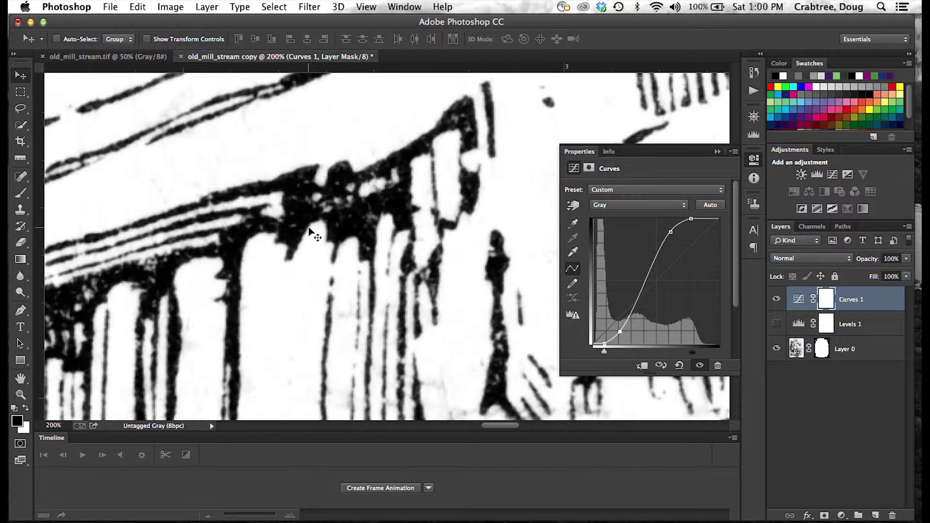
scroll(308, 233, down, 5)
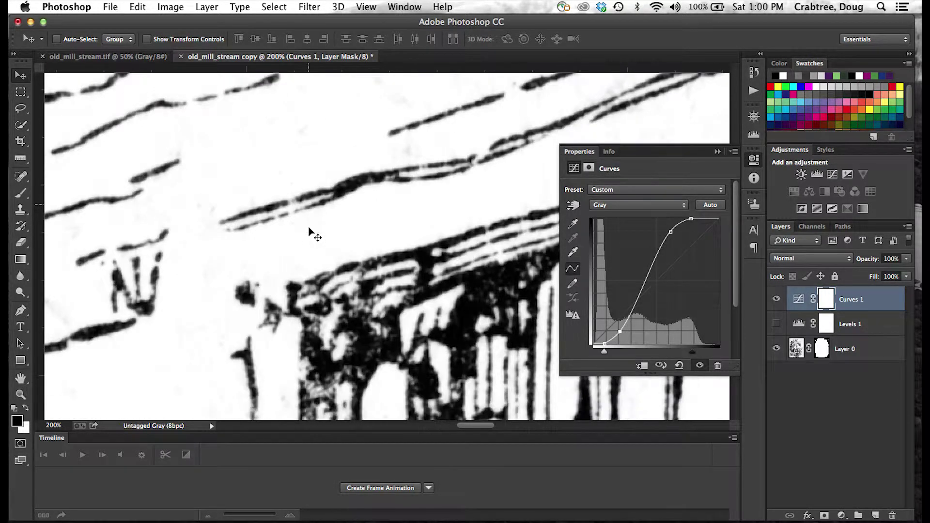
scroll(311, 233, up, 8)
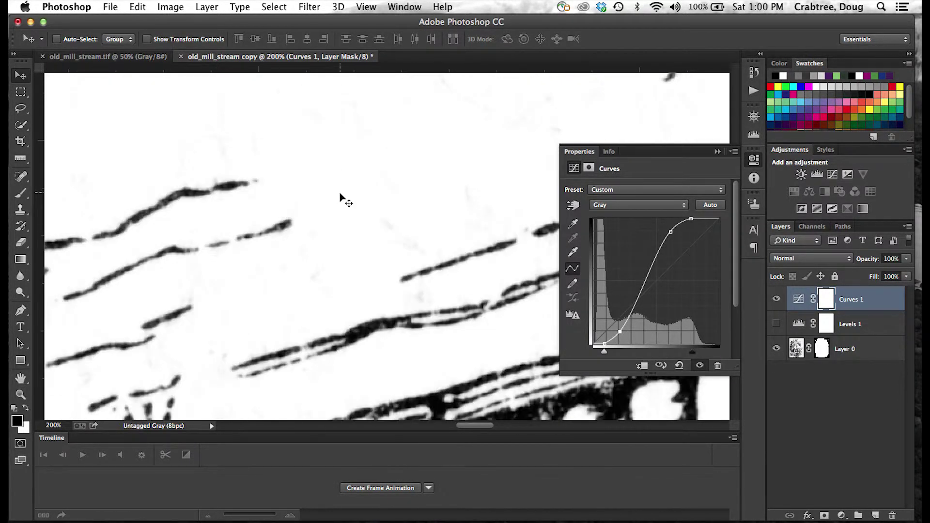
scroll(380, 240, down, 5)
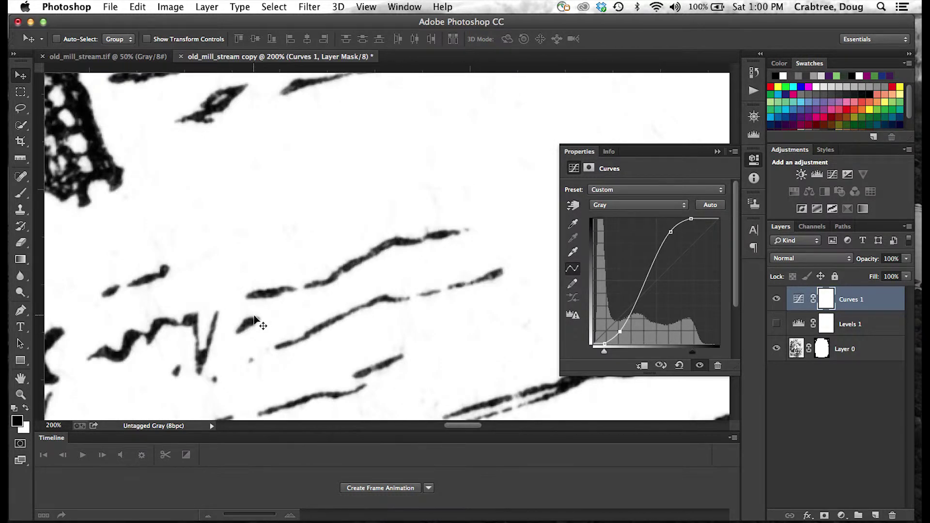
scroll(256, 320, down, 10)
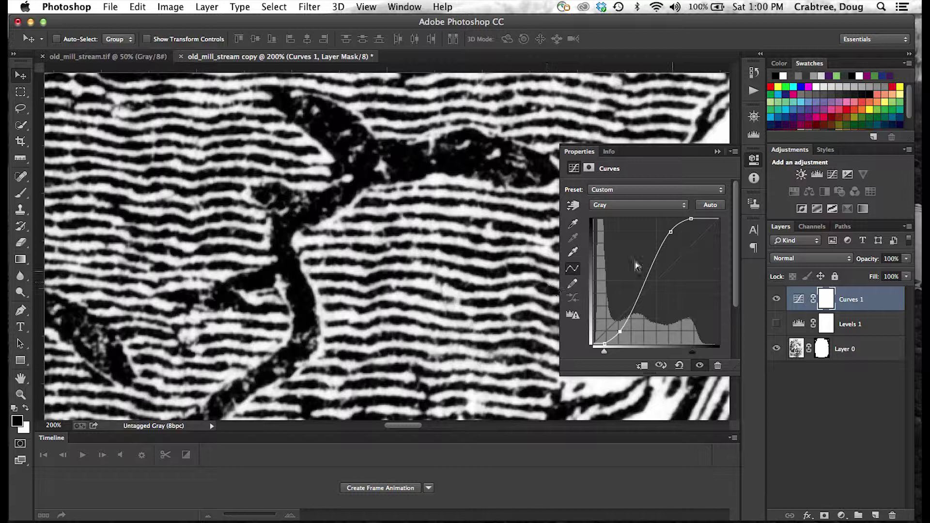
click(717, 153)
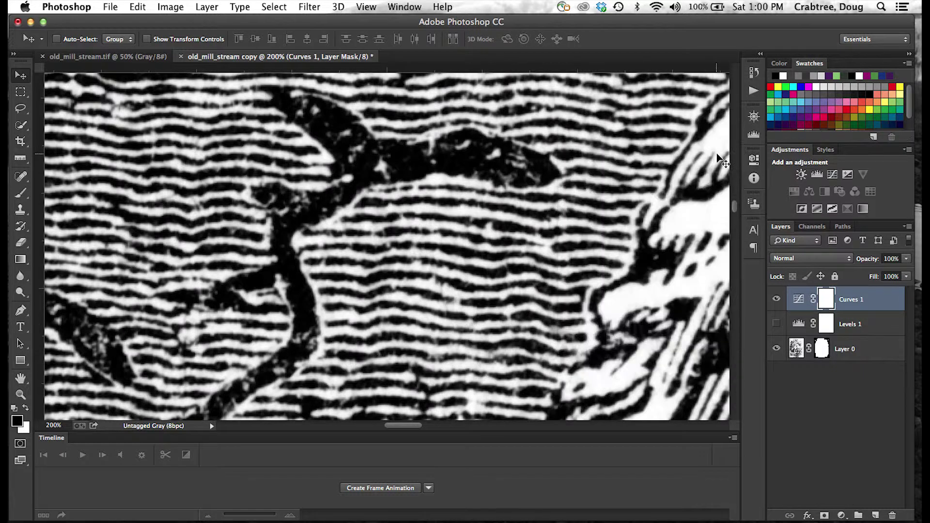
scroll(562, 226, down, 5)
scroll(562, 225, right, 5)
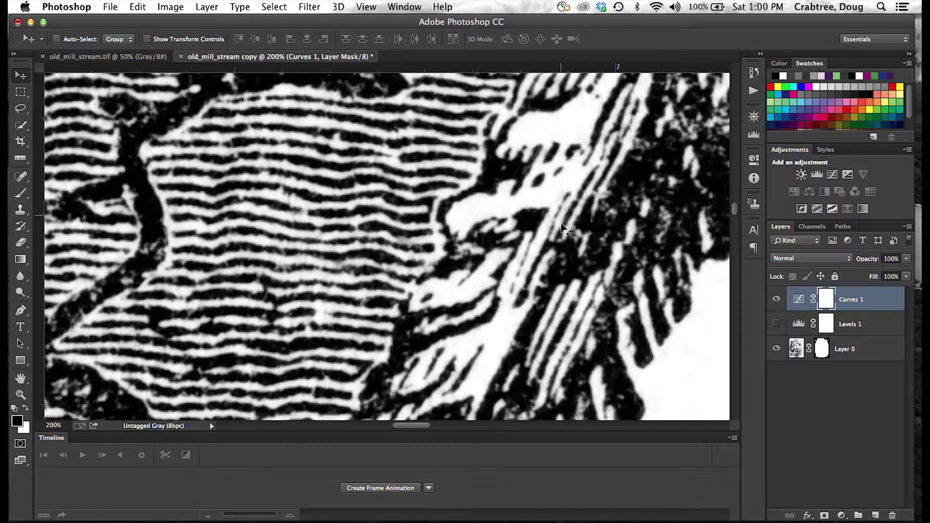
scroll(562, 228, down, 5)
scroll(562, 228, left, 3)
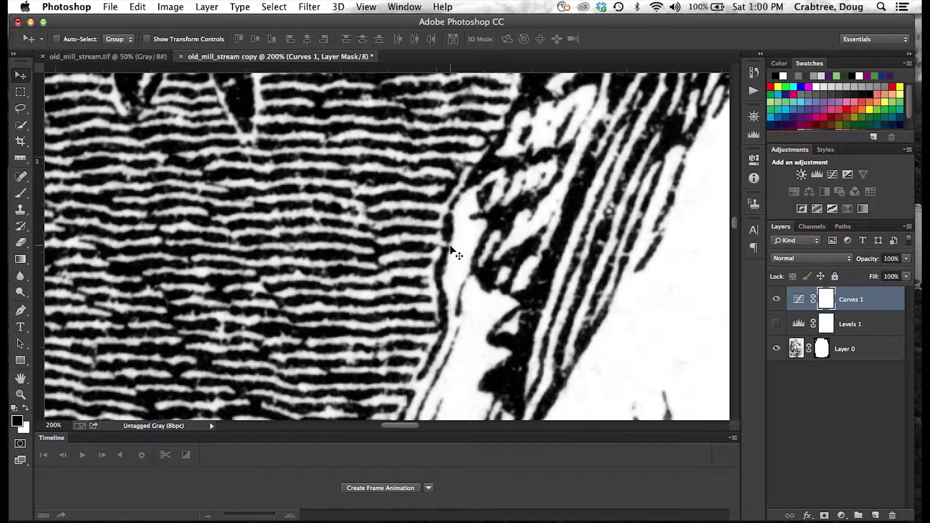
Select Layer 0 and duplicate the document as old_mill_stream copy 2 with its layers kept separate.
click(795, 350)
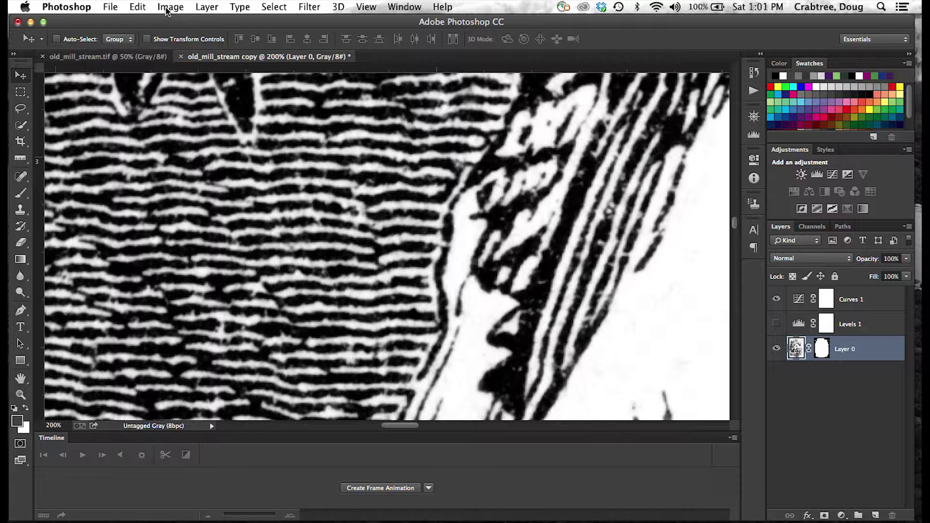
click(138, 7)
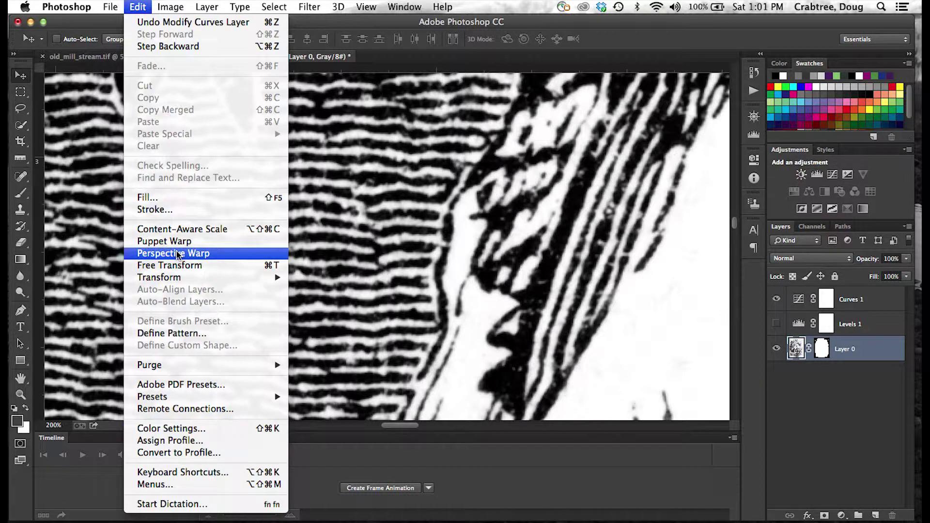
mouse_move(170, 7)
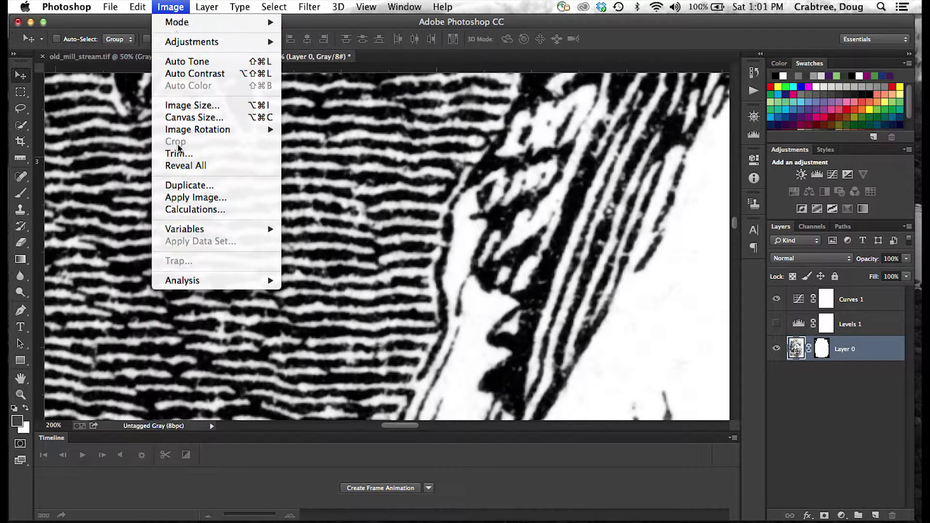
click(184, 187)
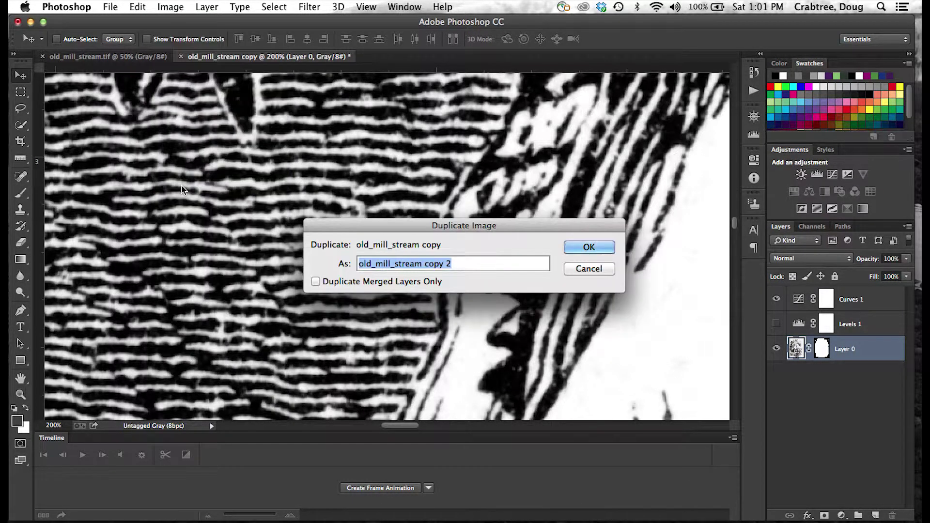
click(588, 247)
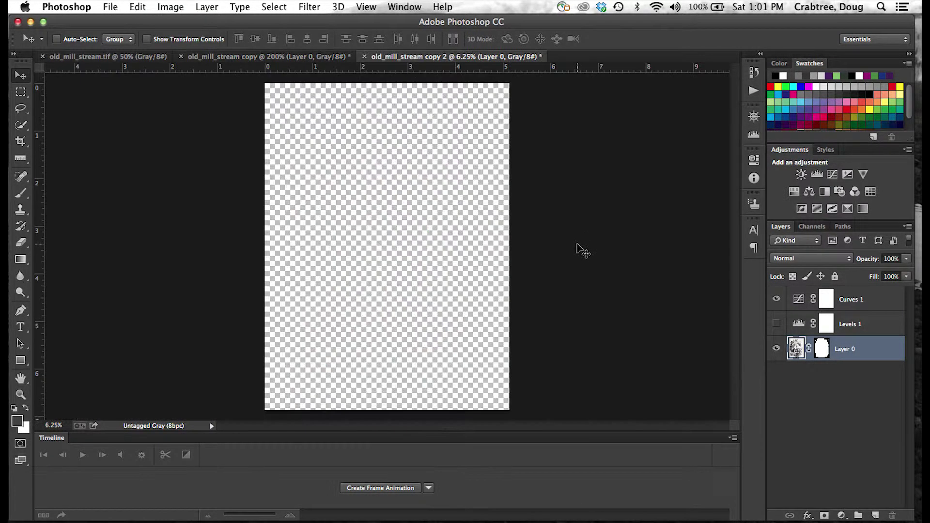
Flatten the duplicated image into a single background layer, discarding the hidden Levels layer.
scroll(431, 272, up, 5)
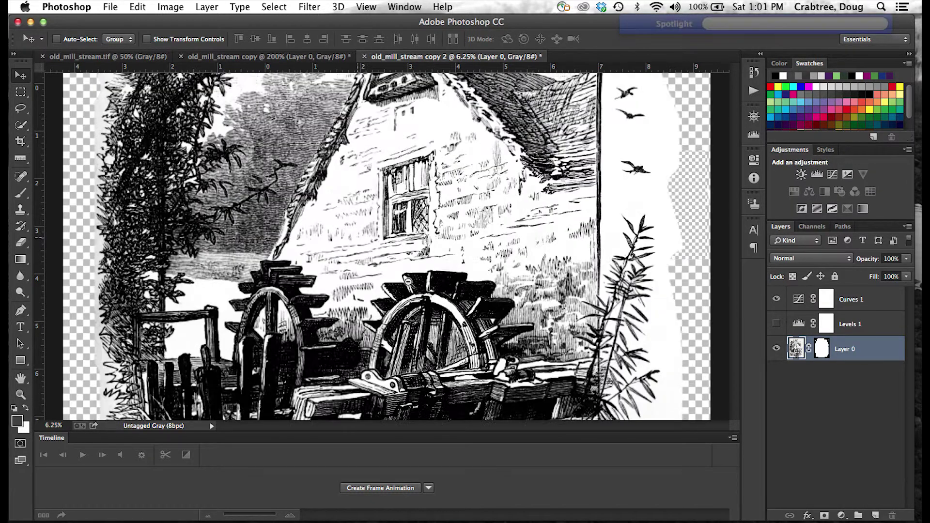
scroll(427, 290, up, 3)
scroll(426, 291, up, 3)
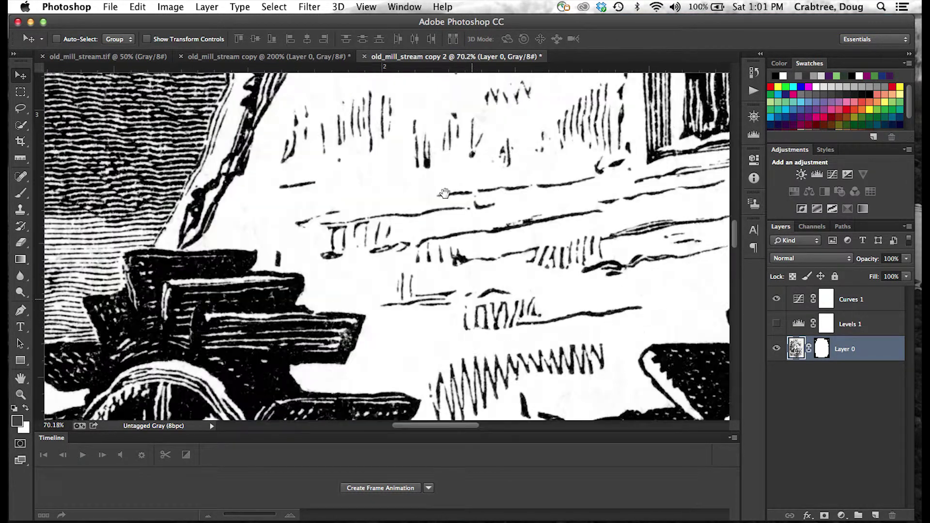
scroll(409, 112, down, 5)
scroll(409, 112, right, 5)
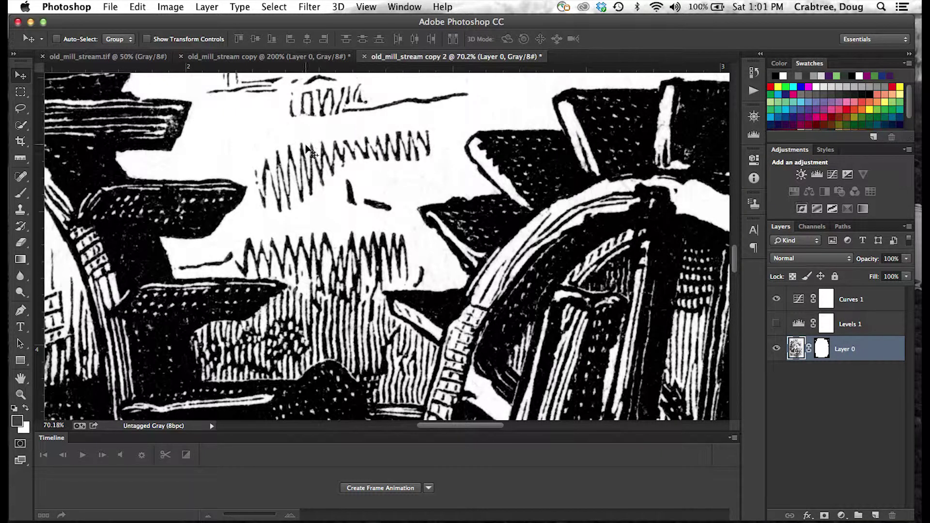
click(207, 7)
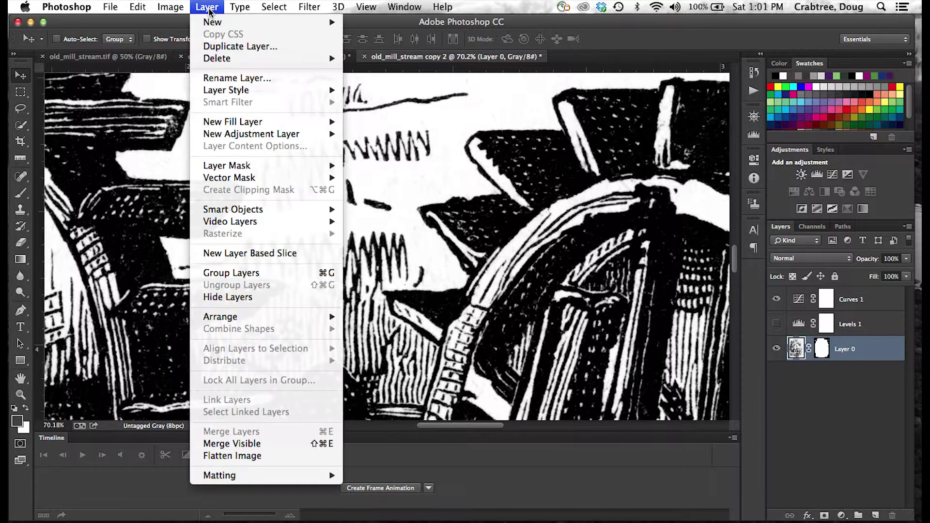
click(230, 456)
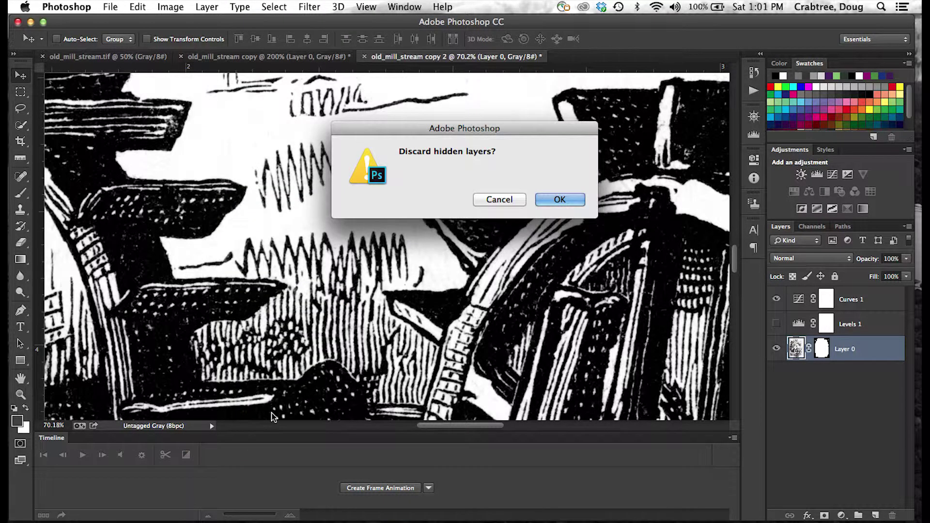
click(568, 202)
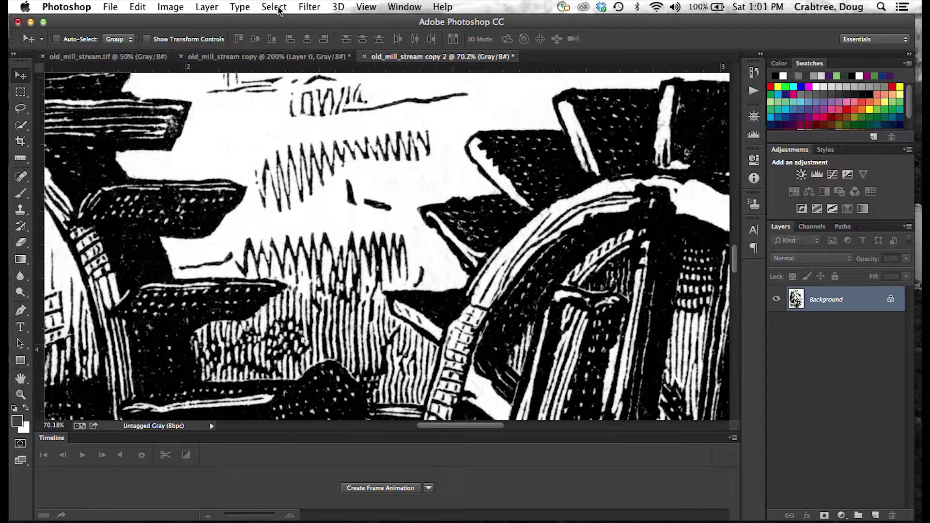
Start an Unsharp Mask on the flattened engraving, with the amount at 500% and the threshold at 10 levels.
click(309, 7)
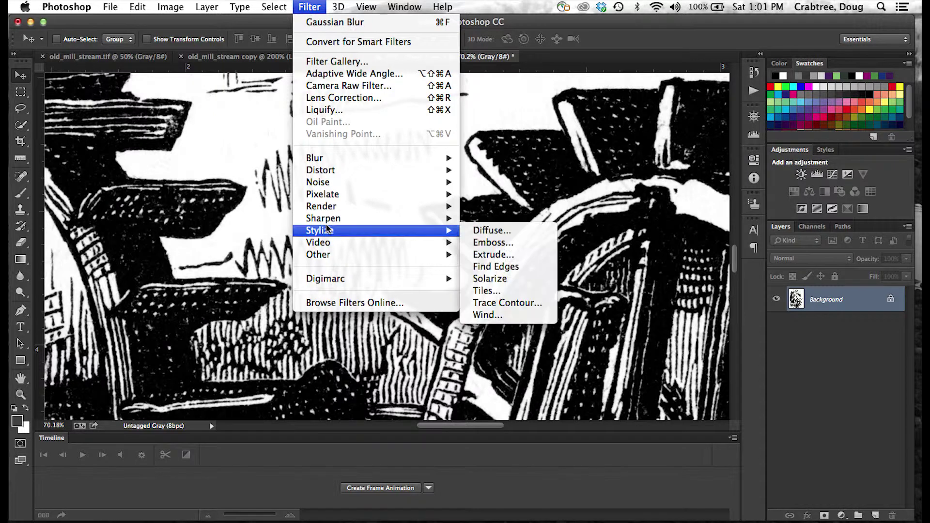
mouse_move(436, 218)
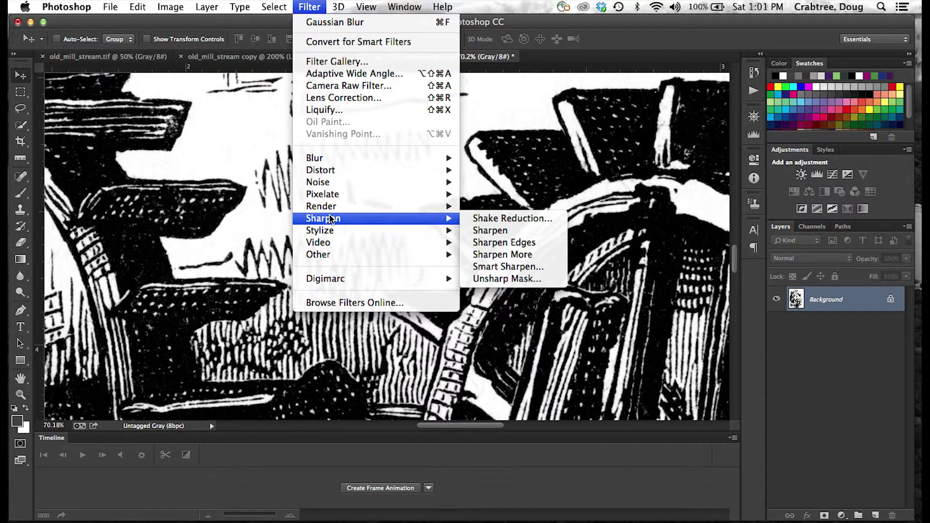
click(526, 280)
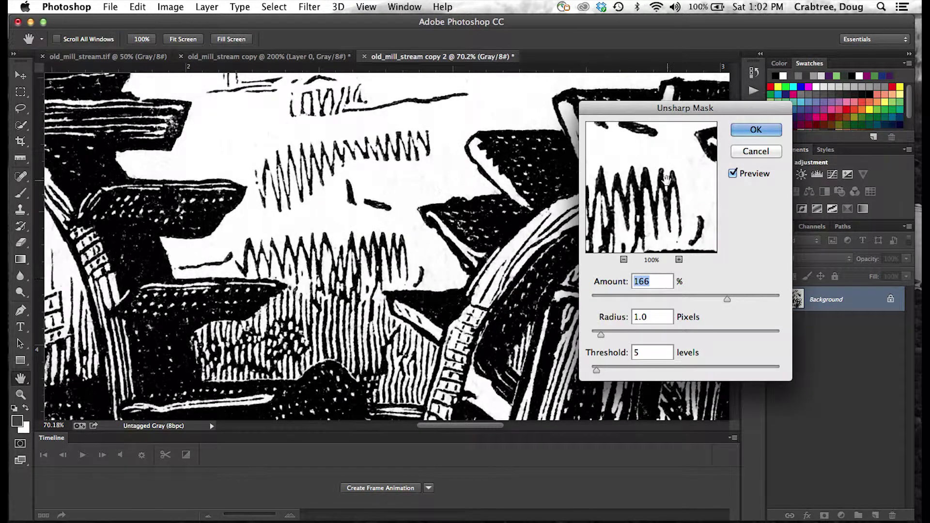
mouse_move(626, 210)
mouse_down()
mouse_move(690, 179)
mouse_move(717, 132)
mouse_move(727, 136)
mouse_up()
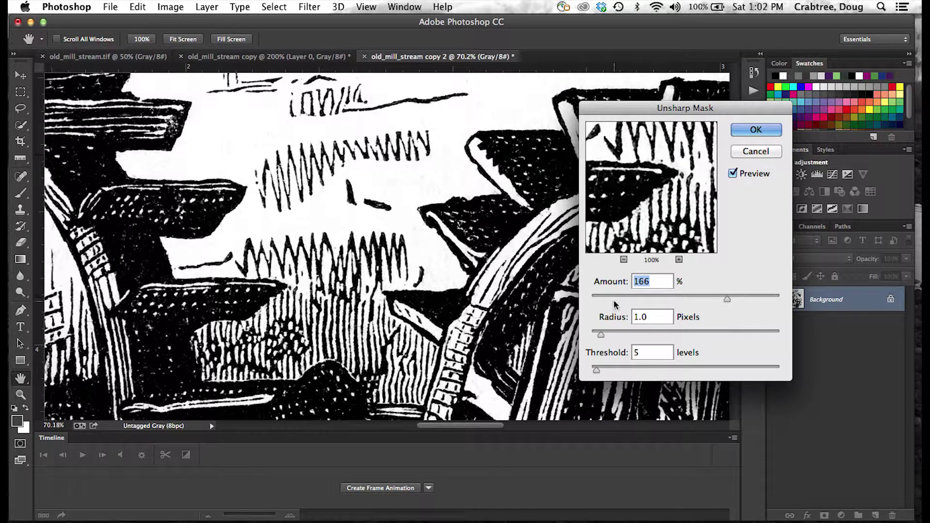
drag(726, 299, 783, 297)
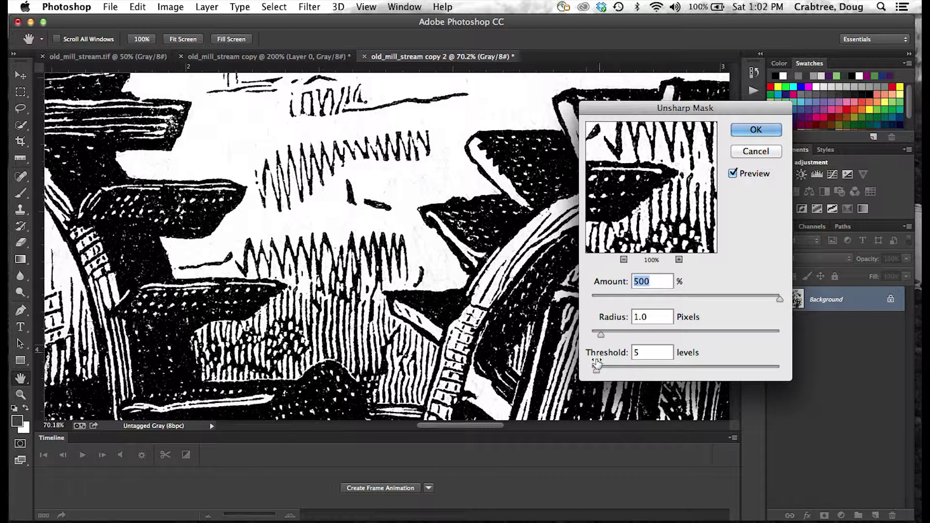
mouse_move(596, 371)
mouse_down()
mouse_move(632, 367)
mouse_move(601, 371)
mouse_up()
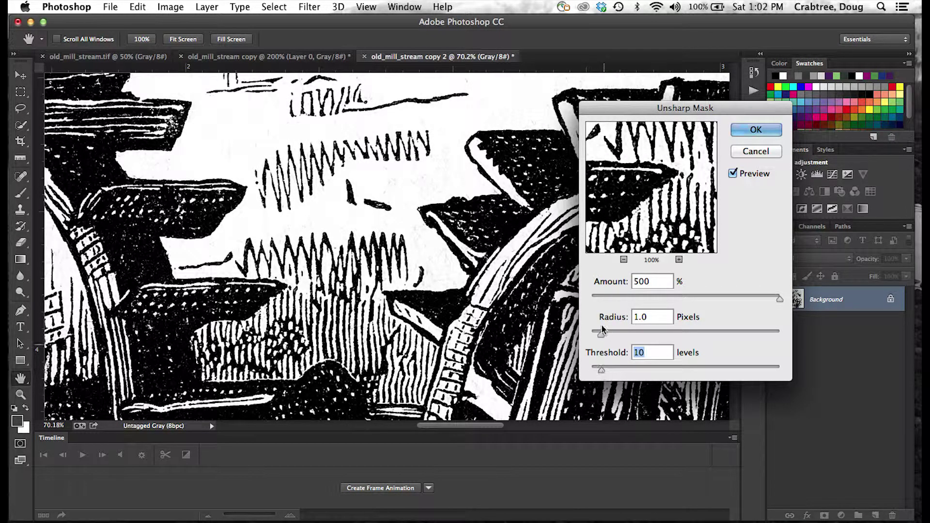
Try Unsharp Mask radii from 0.1 to 55 pixels against the preview and settle on 41.6 pixels.
drag(602, 333, 670, 335)
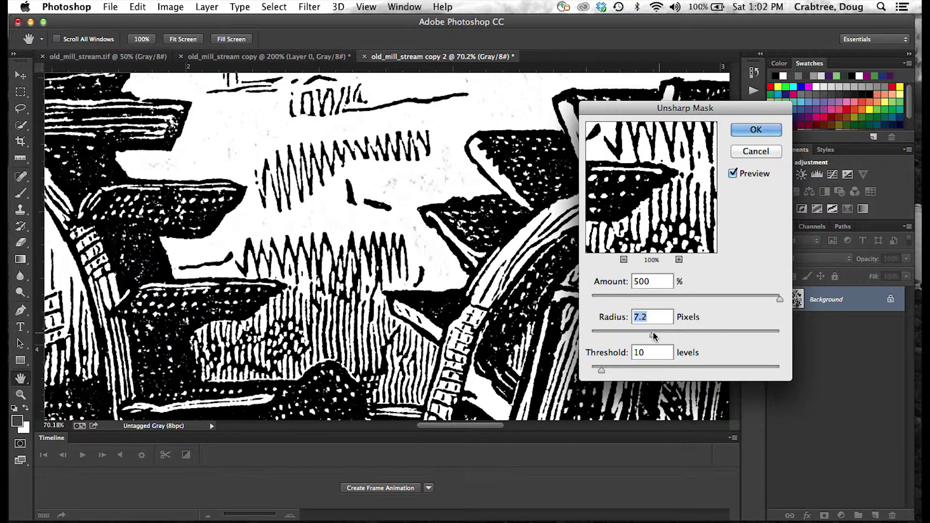
drag(669, 336, 699, 332)
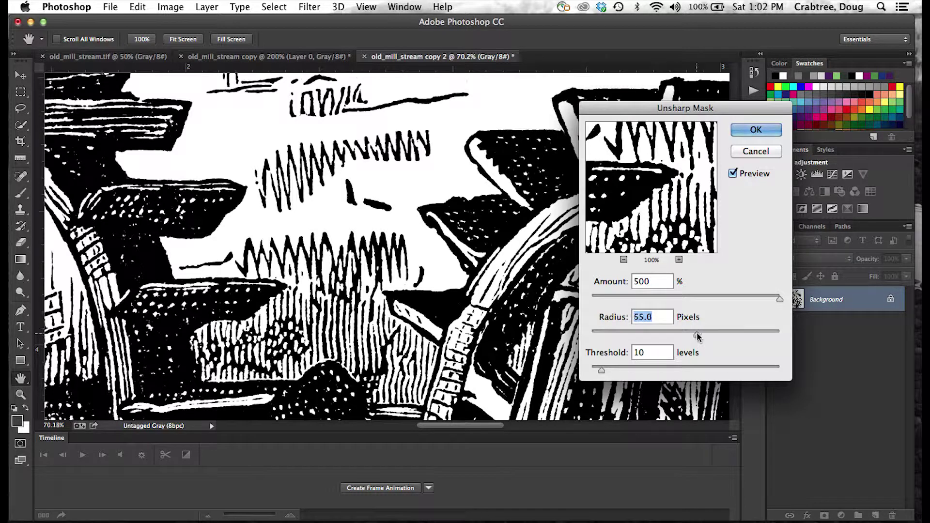
drag(698, 334, 667, 334)
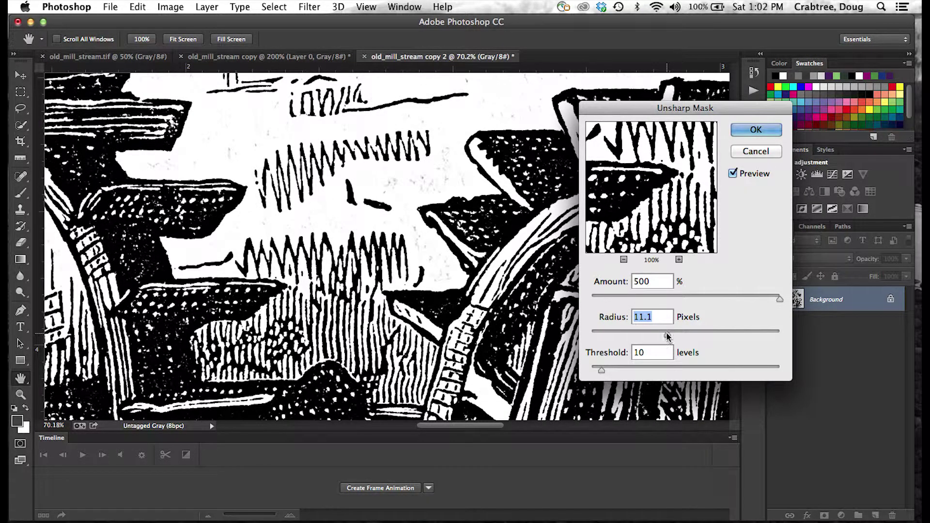
drag(668, 335, 677, 334)
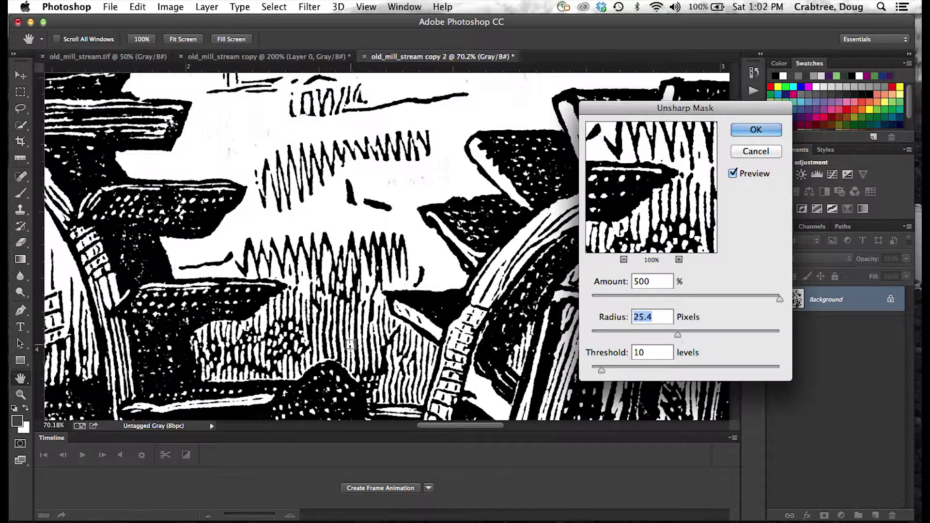
drag(679, 335, 576, 338)
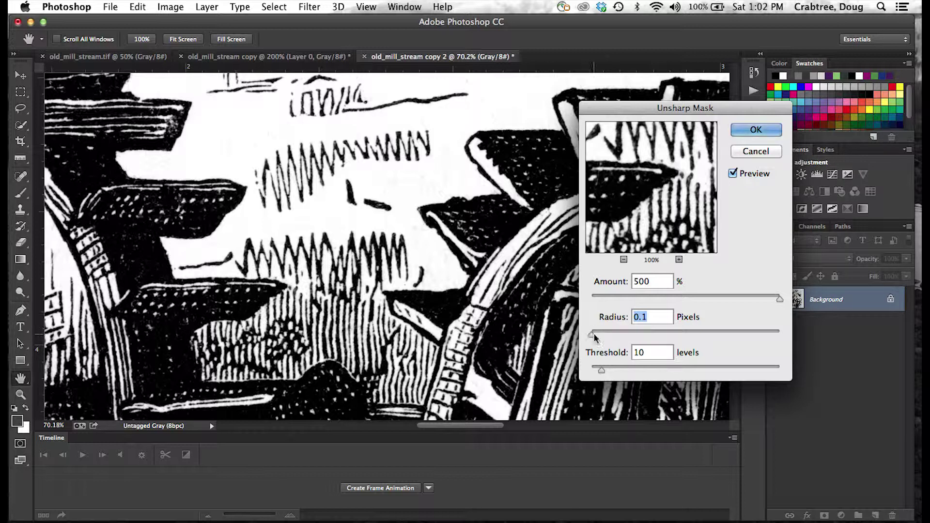
drag(593, 336, 618, 333)
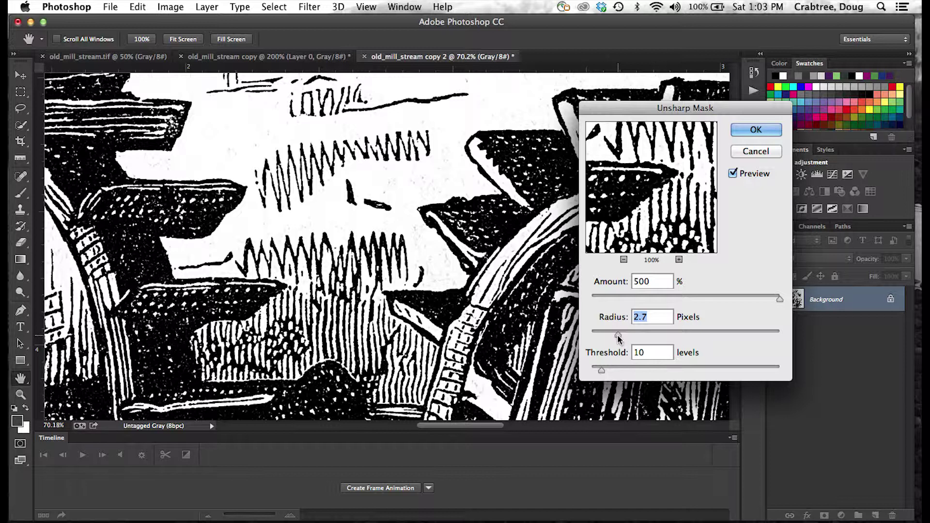
drag(618, 334, 690, 331)
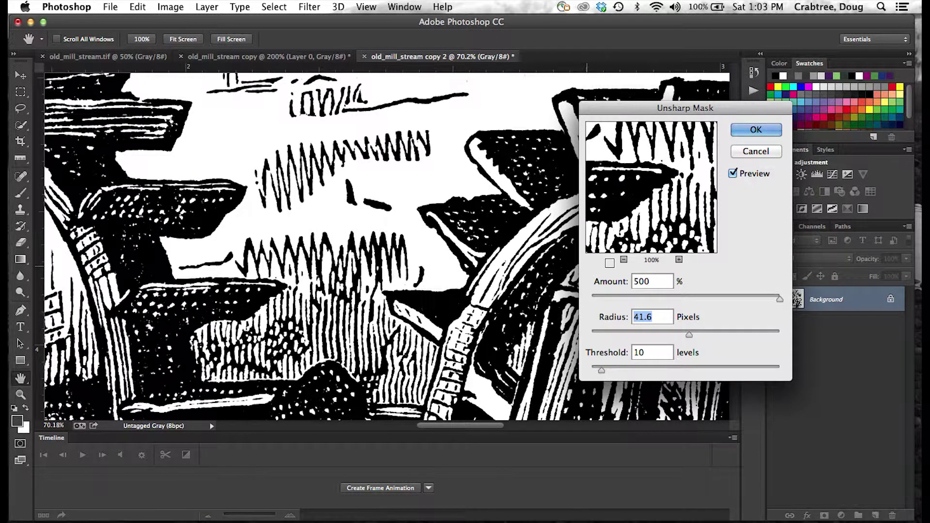
Test lower and higher sharpening amounts, set the amount to 228%, and apply the Unsharp Mask.
drag(780, 299, 690, 304)
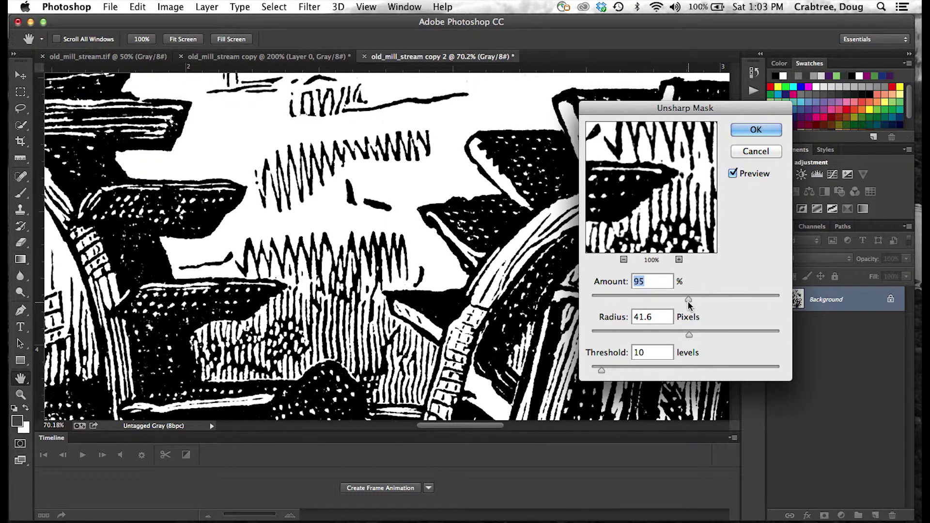
drag(689, 302, 781, 297)
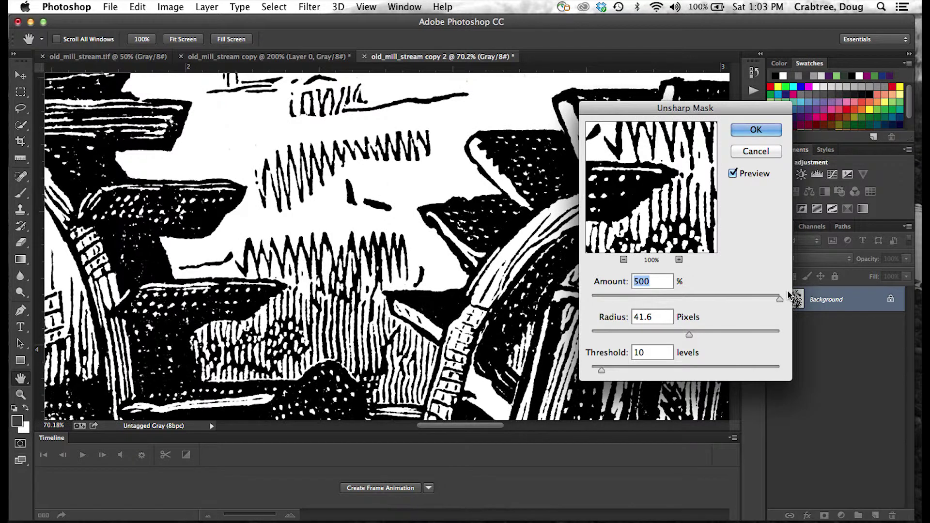
drag(780, 303, 751, 301)
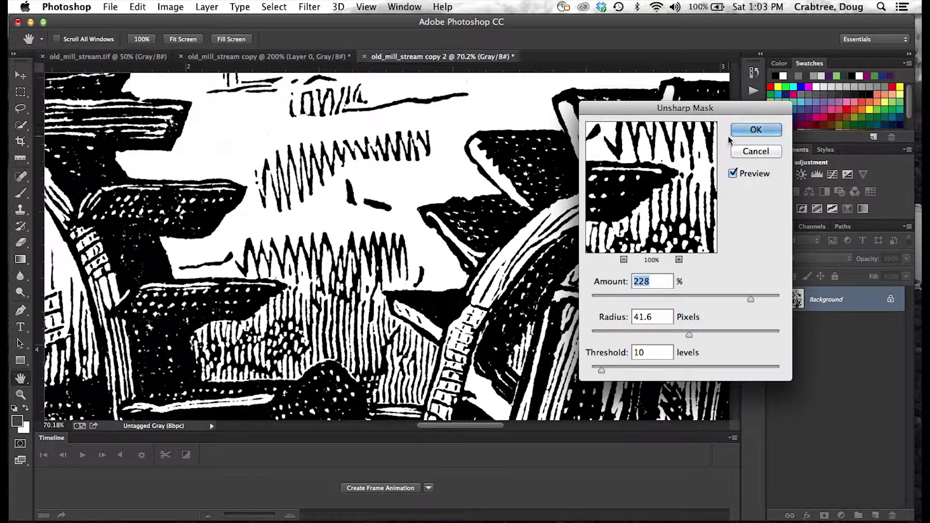
click(746, 131)
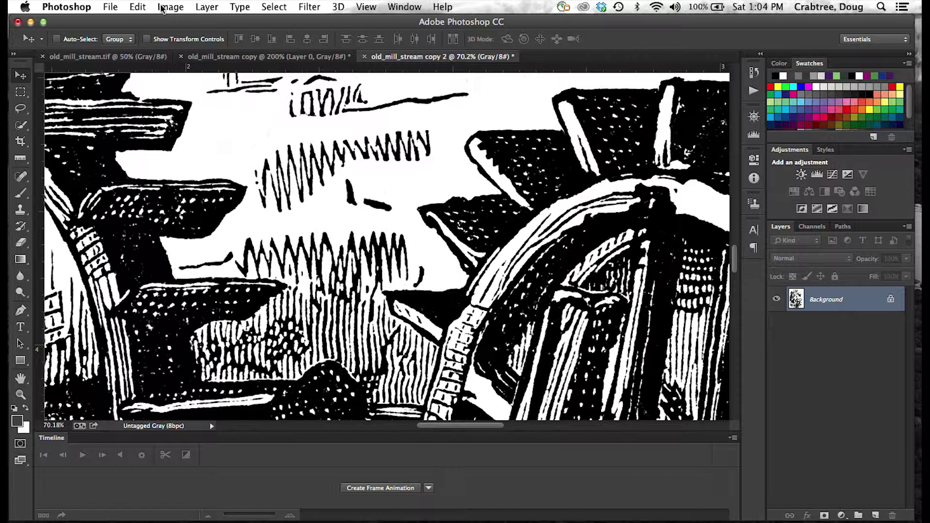
Apply a Threshold adjustment with its level raised slightly above 128 to reduce the engraving to pure black and white.
click(173, 7)
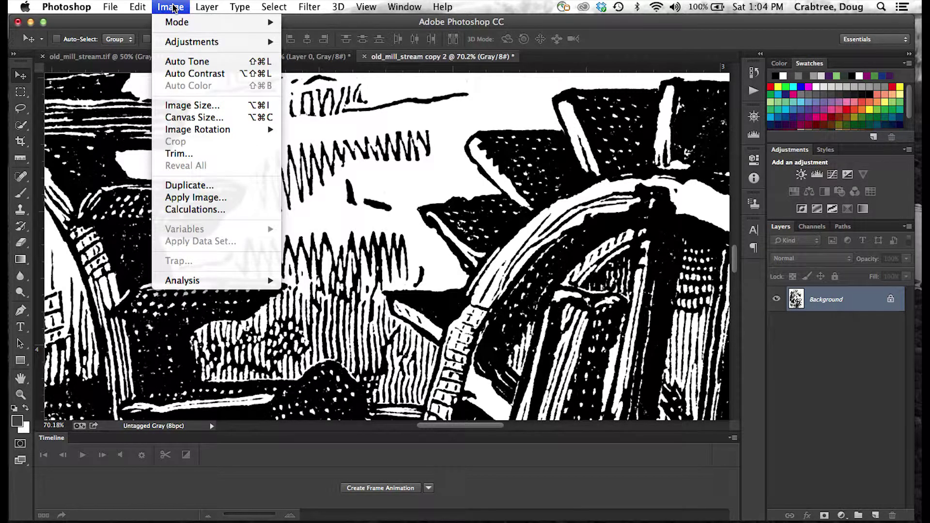
mouse_move(191, 43)
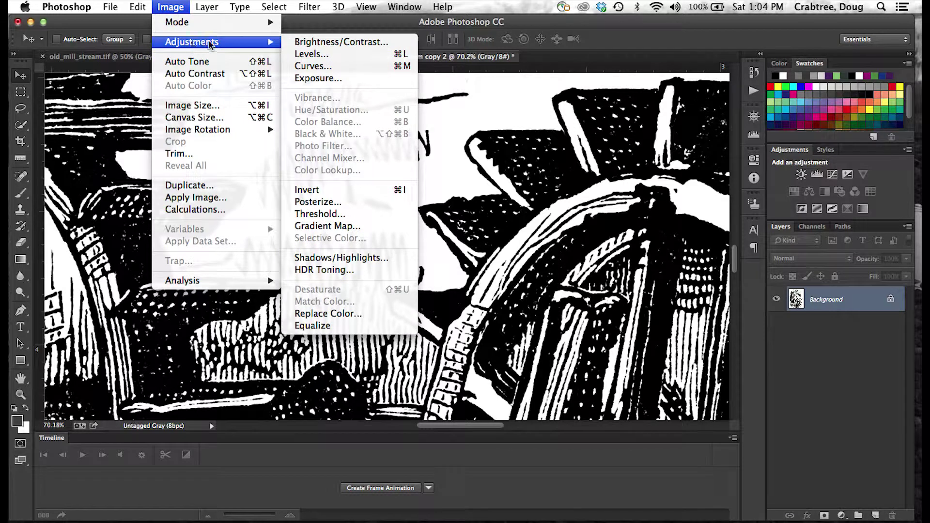
click(310, 214)
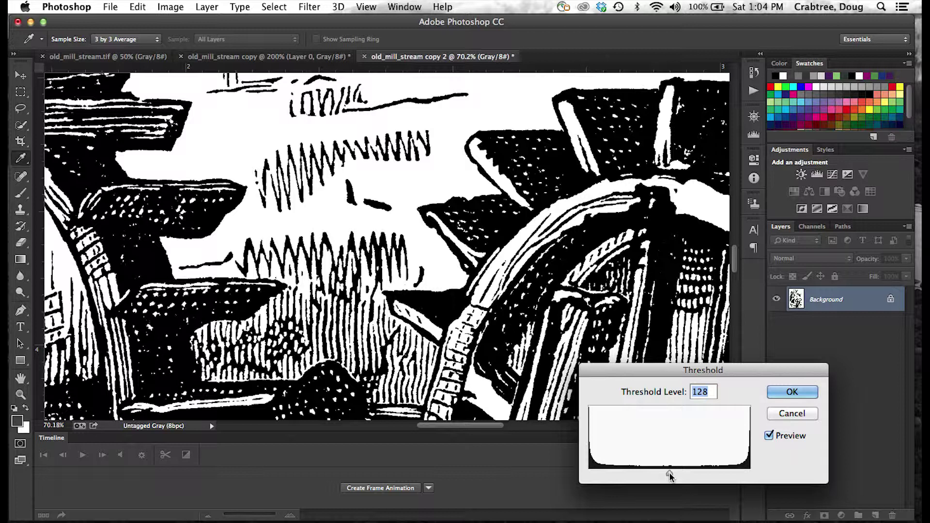
mouse_move(671, 475)
mouse_down()
mouse_move(698, 474)
mouse_move(624, 472)
mouse_move(700, 468)
mouse_move(604, 472)
mouse_move(743, 473)
mouse_move(590, 475)
mouse_move(726, 461)
mouse_move(667, 467)
mouse_move(684, 468)
mouse_up()
click(777, 389)
key(v)
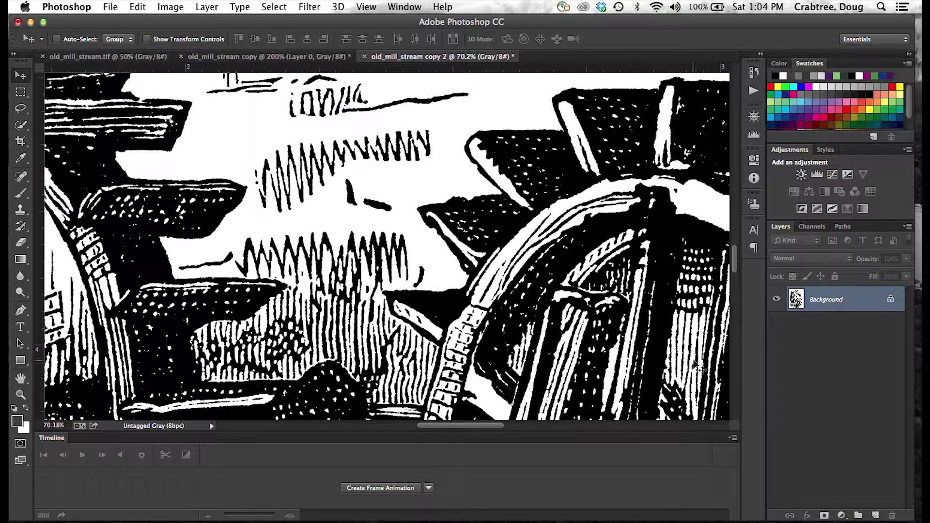
Inspect the hatching edges at pixel level, and view the whole engraving fitted to the window.
key(super+space)
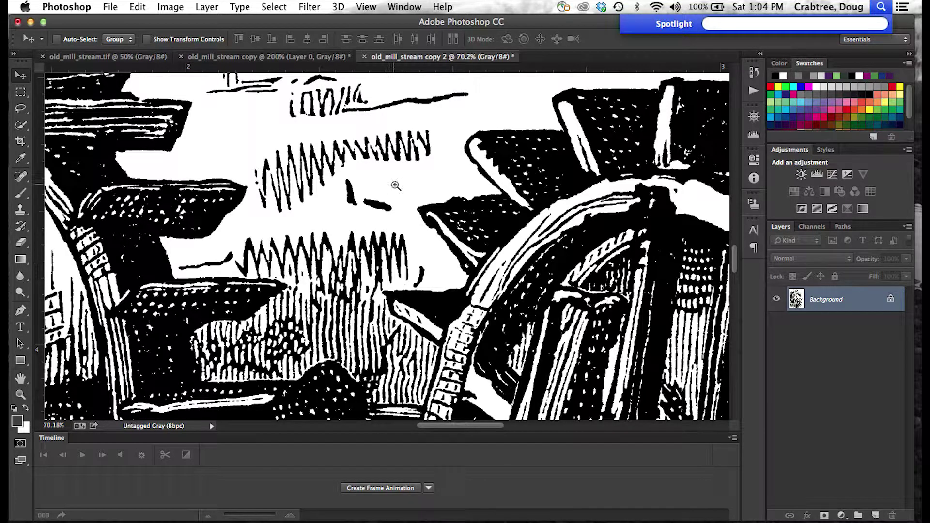
drag(385, 145, 552, 255)
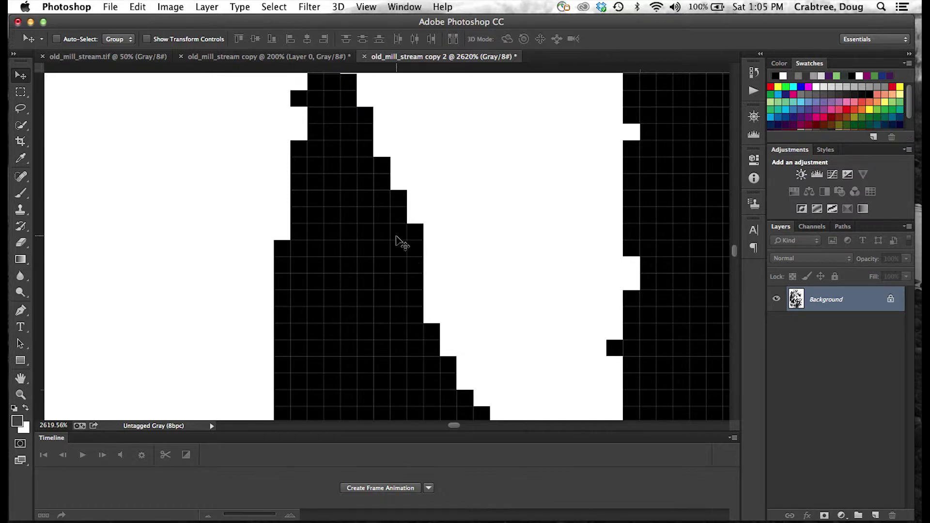
key(super+0)
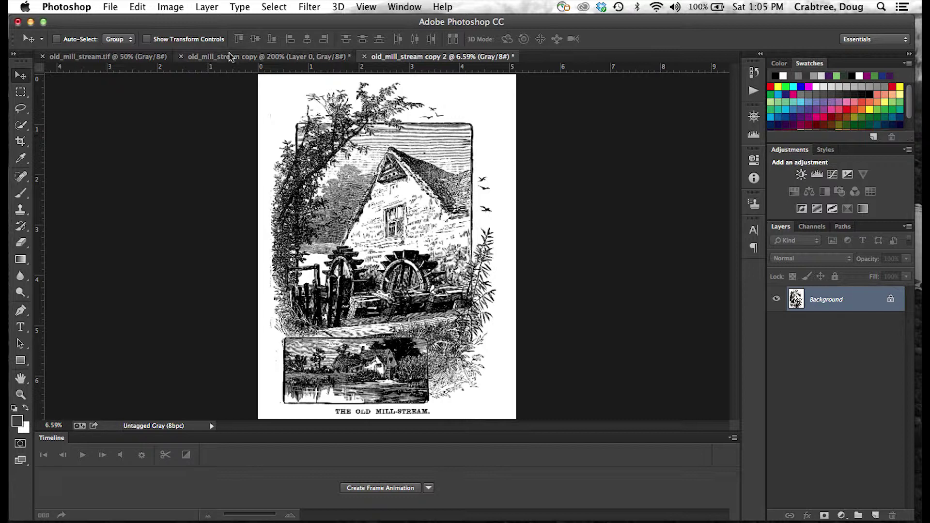
Convert the thresholded engraving to Bitmap mode at 1200 pixels/inch output using the 50% Threshold method.
click(169, 11)
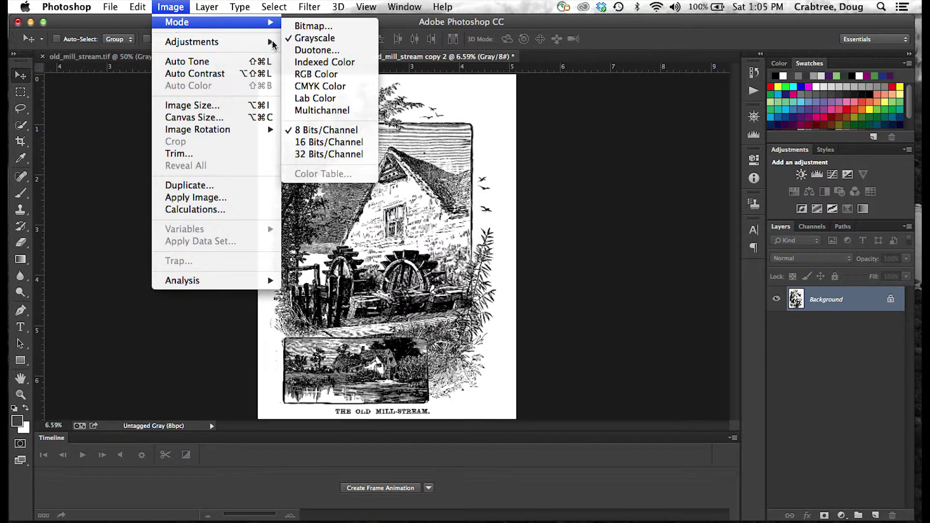
mouse_move(272, 22)
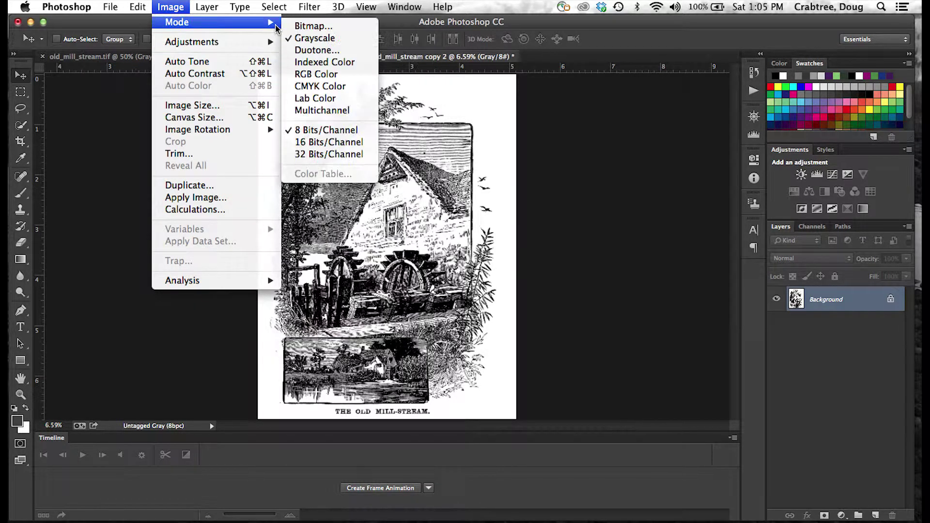
click(313, 27)
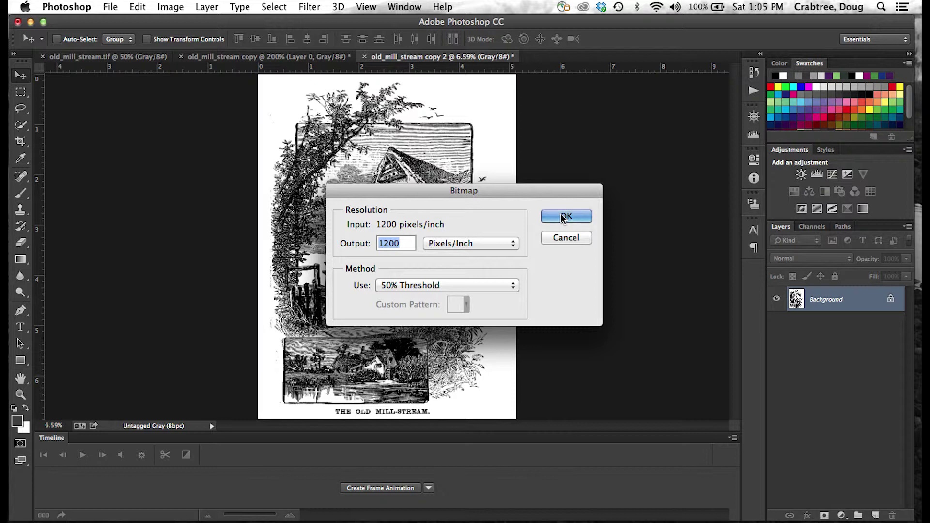
click(562, 218)
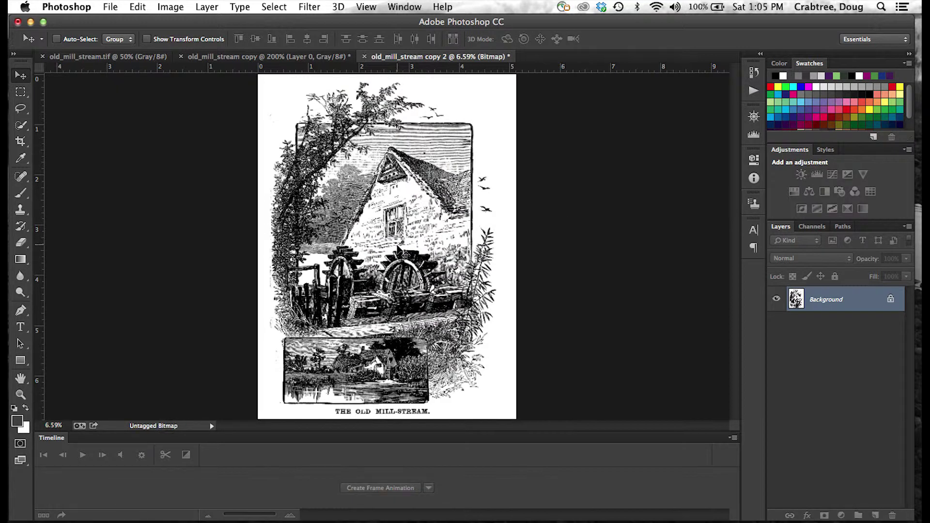
Examine the bitmap's leaves, sky dots and hatching lines up close down to pixel level, and return to a wider view of the mill.
key(super+space)
click(459, 248)
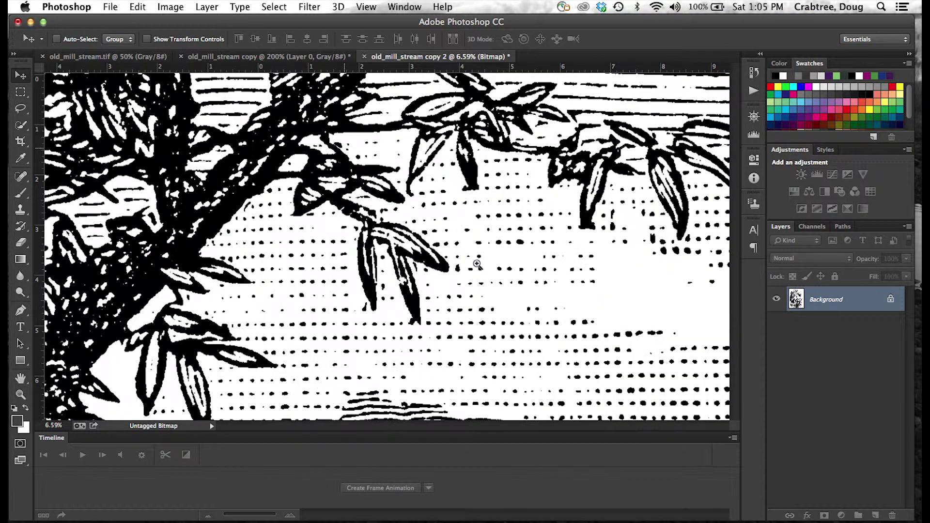
drag(518, 290, 475, 104)
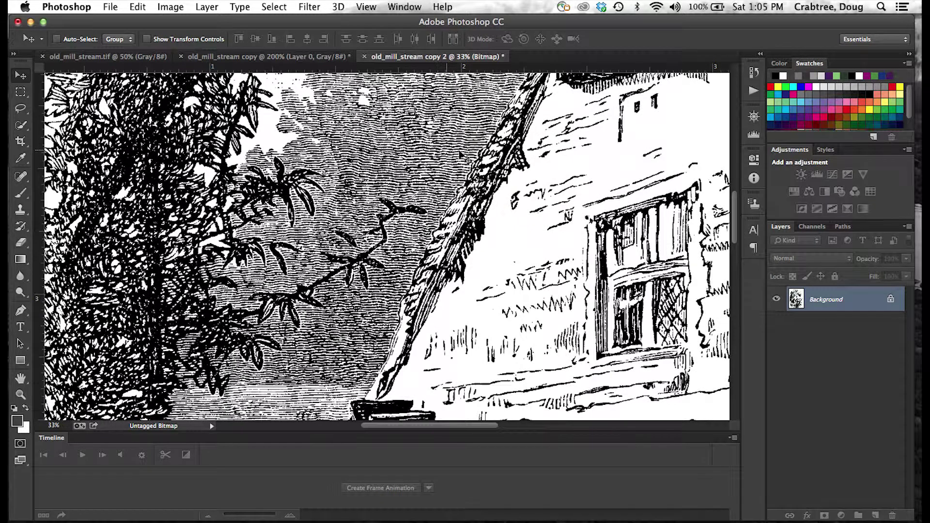
key(super+space)
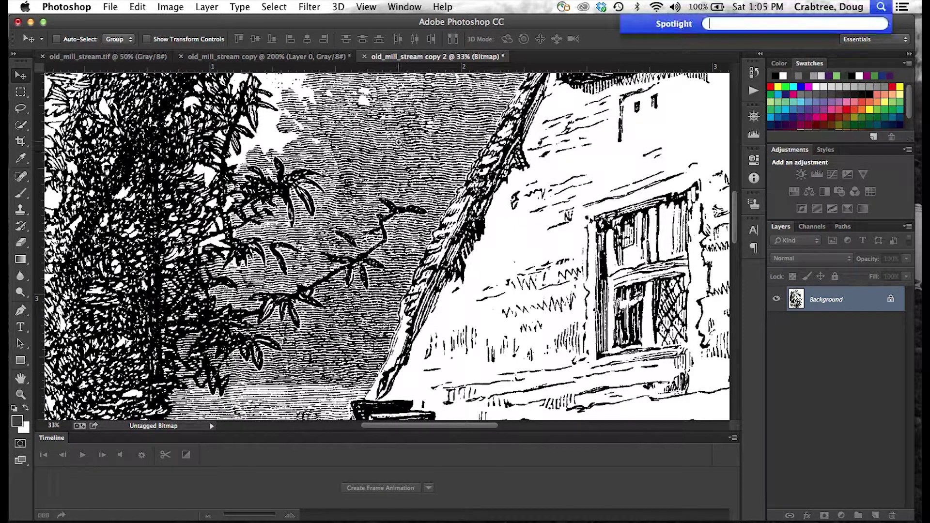
drag(411, 113, 496, 231)
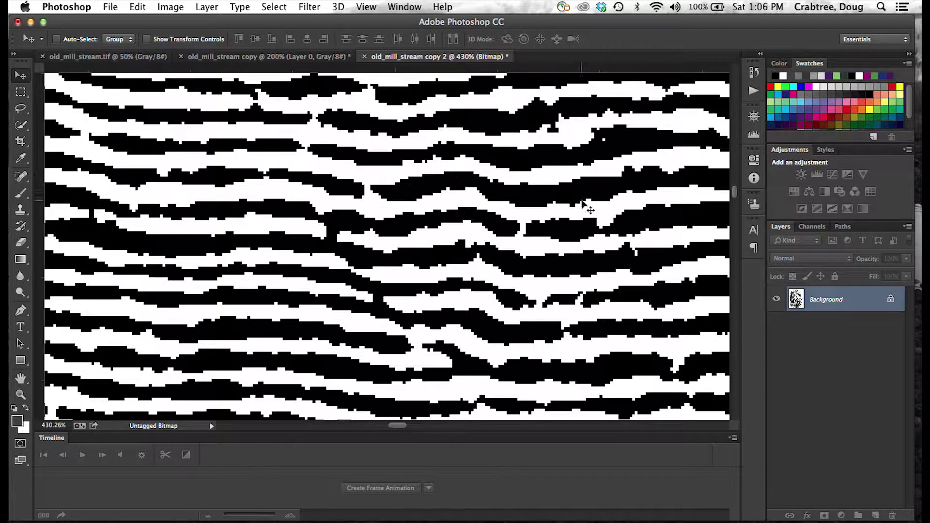
key(super+space)
key(Escape)
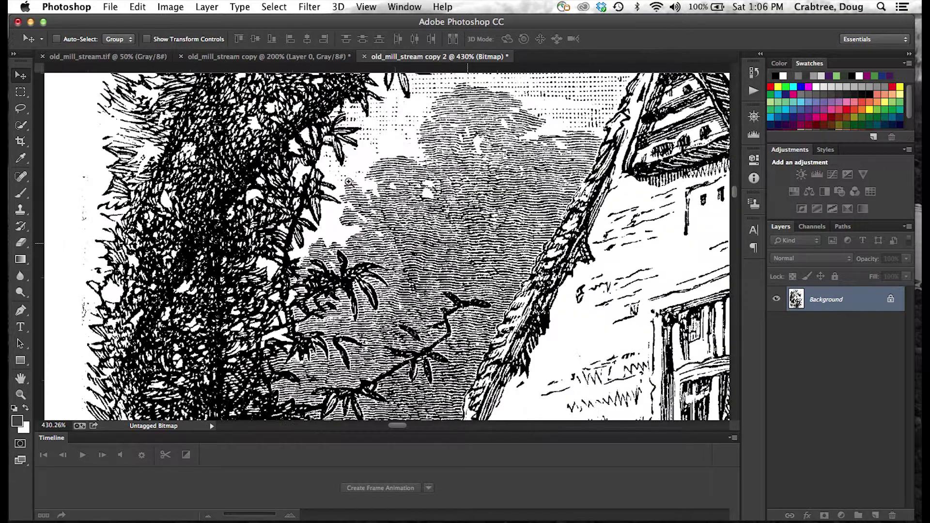
drag(348, 181, 301, 182)
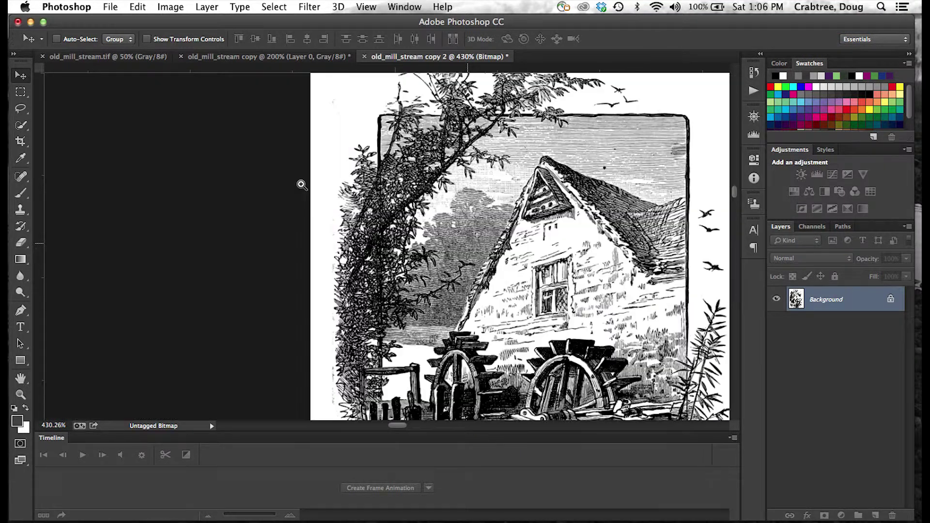